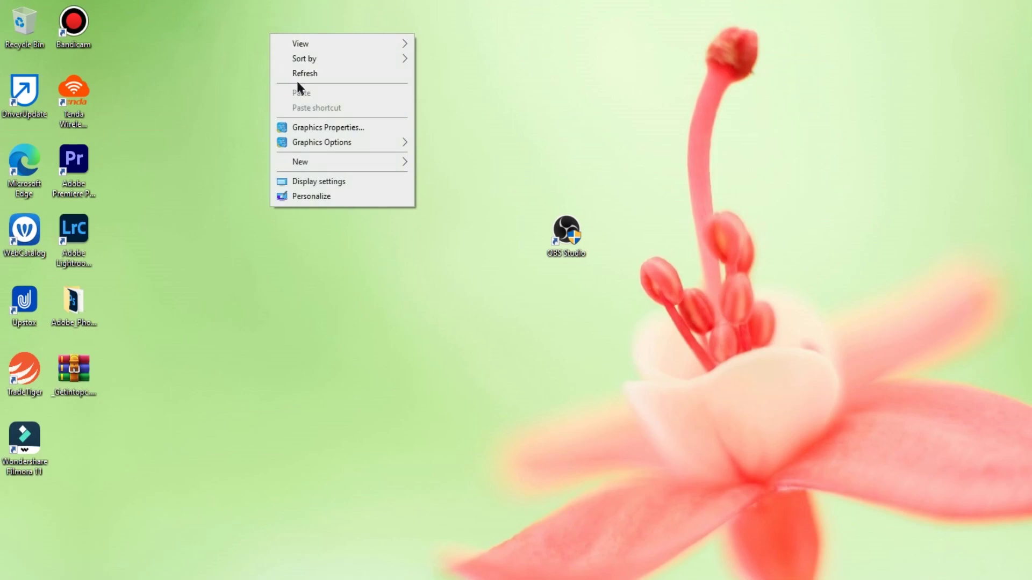
- Refresh the Windows desktop from its right-click menu
right_click(299, 72)
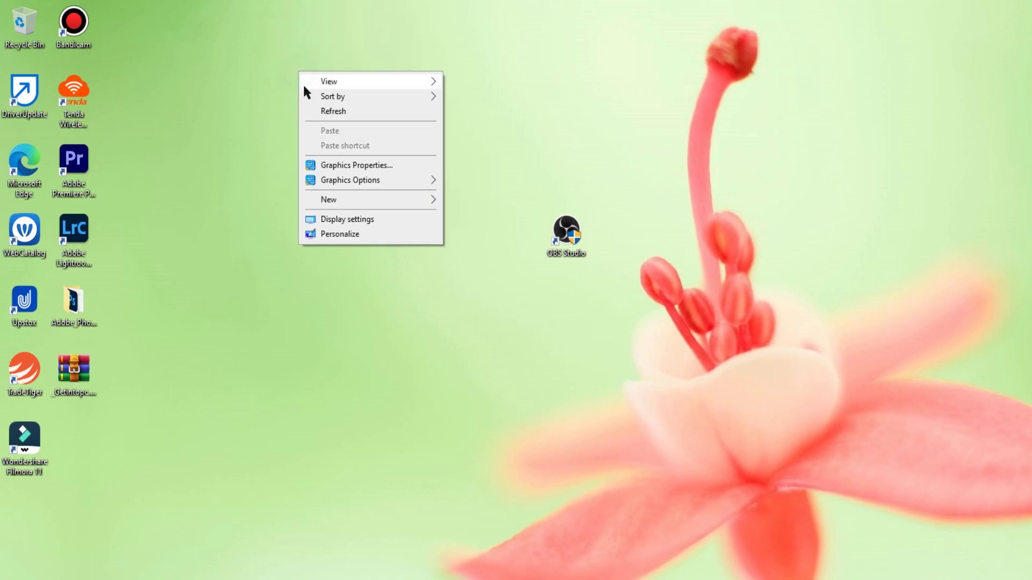
left_click(322, 111)
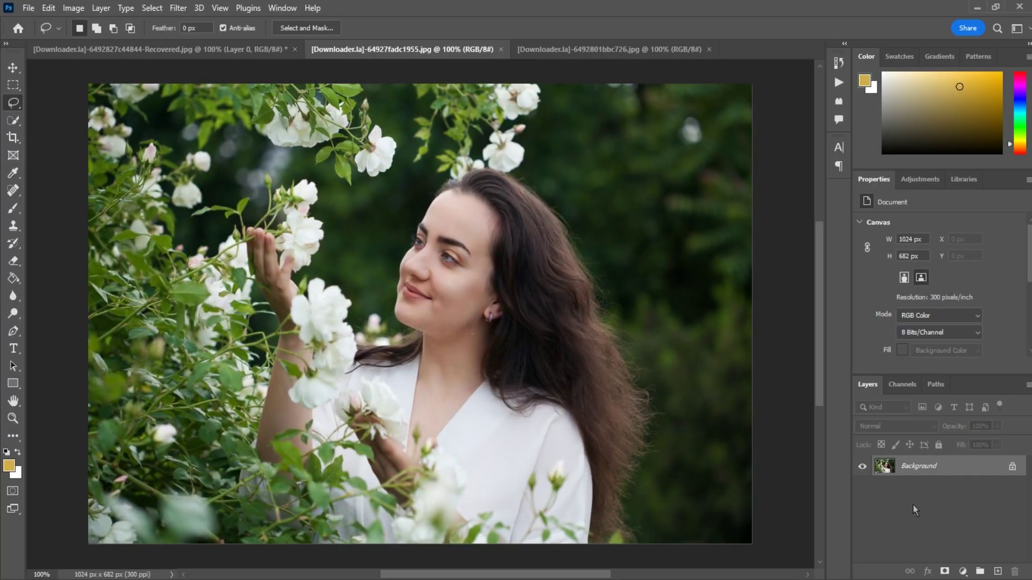
- Duplicate the Background layer as 'Background copy'
right_click(914, 466)
left_click(946, 303)
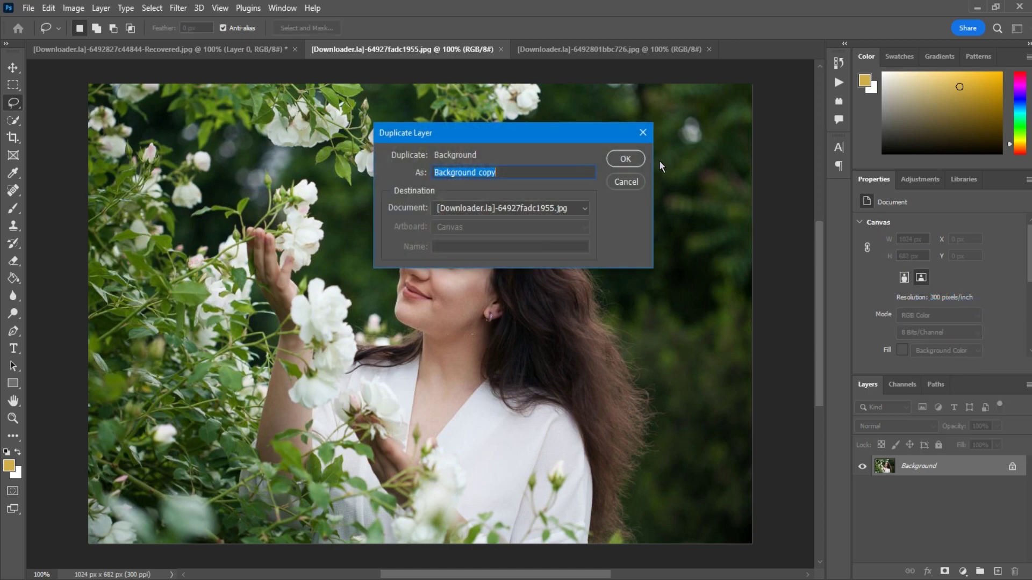
left_click(624, 157)
- Convert Background copy to a Smart Object and open it in the Camera Raw Filter
right_click(910, 468)
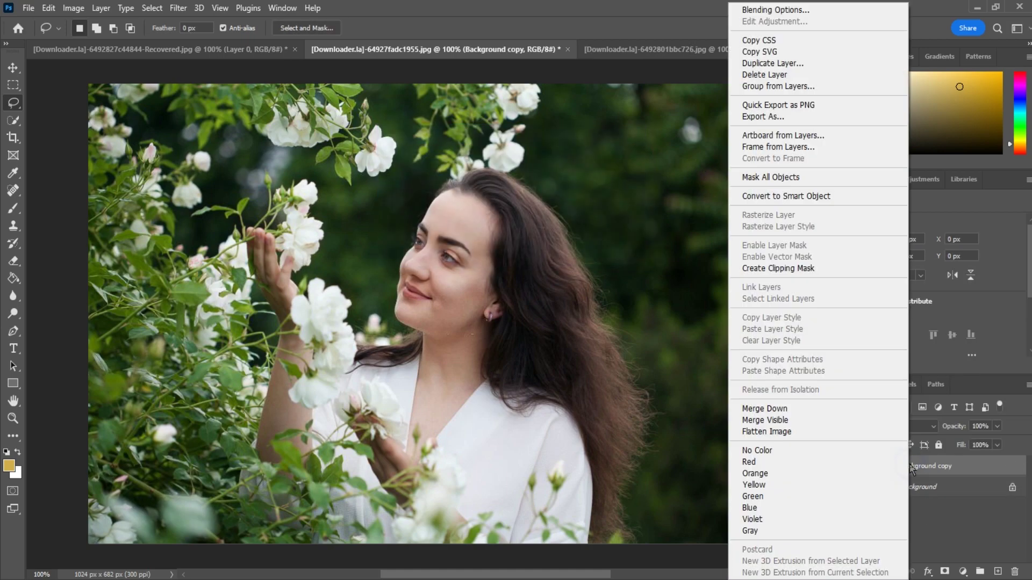
left_click(764, 198)
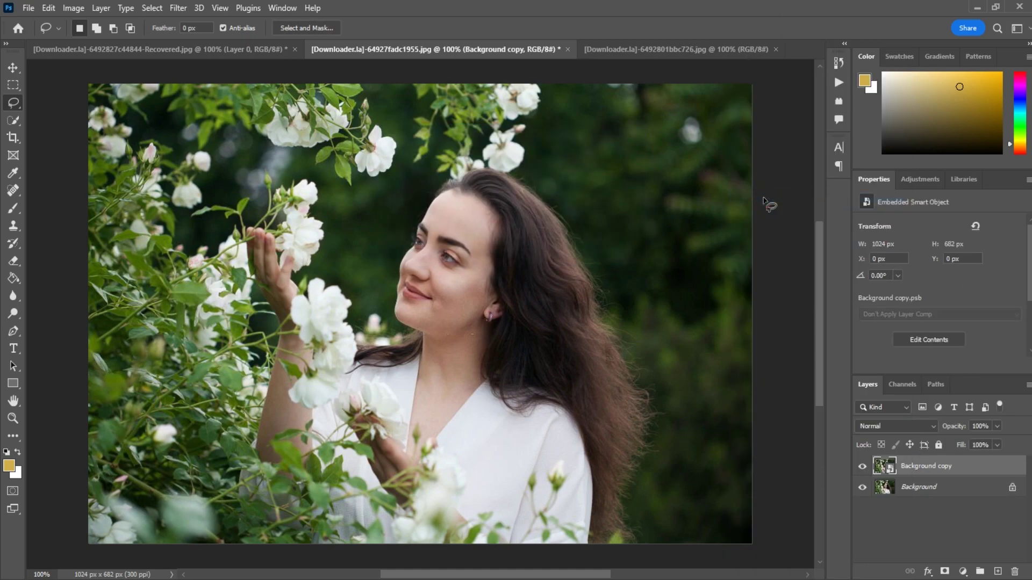
left_click(180, 8)
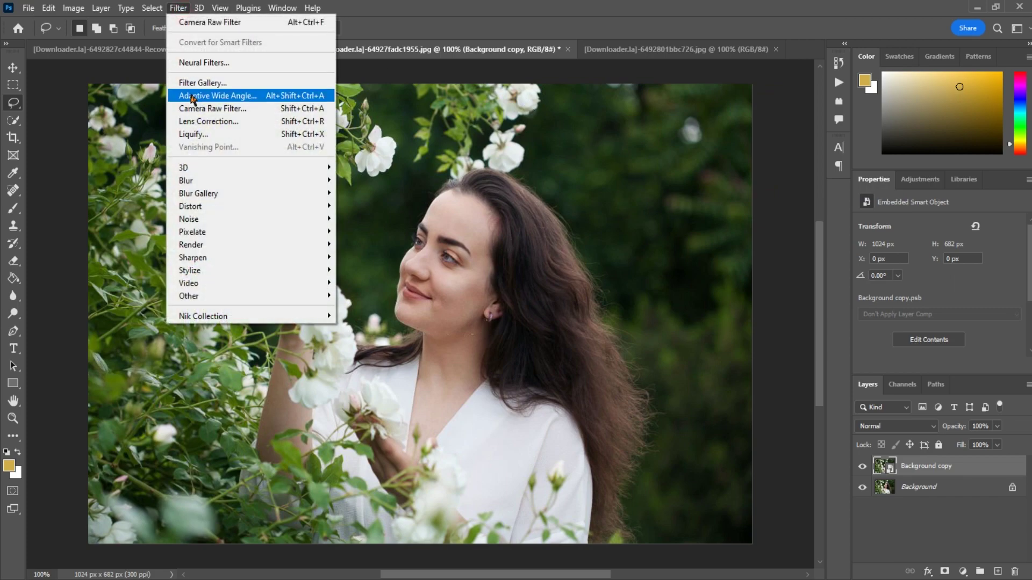
left_click(196, 109)
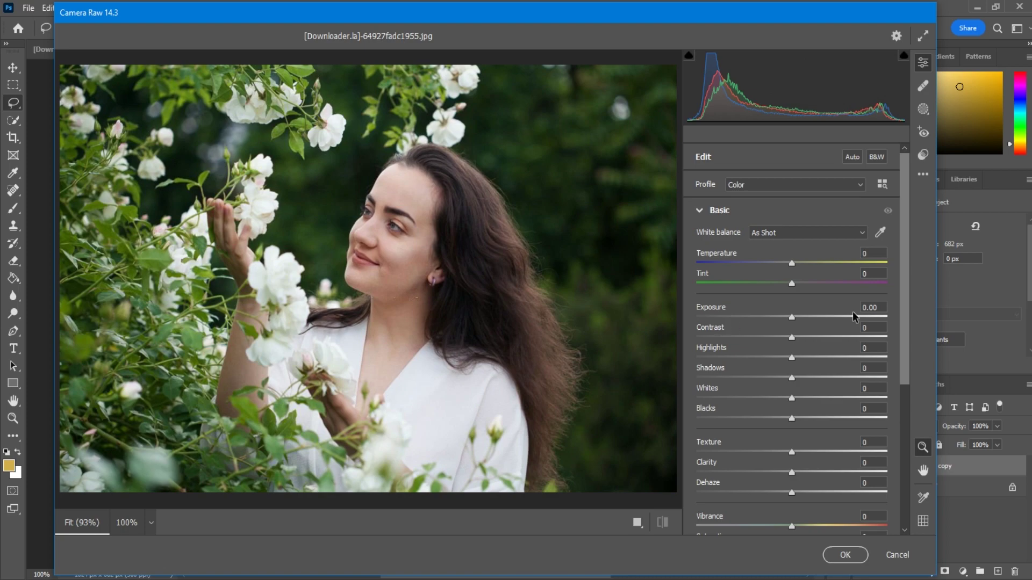
- Set Exposure +0.35, Contrast +18, Shadows +21, Clarity +27, Dehaze +29, Vibrance −9, Saturation −5
mouse_move(791, 319)
left_mouse_down()
mouse_move(811, 334)
mouse_move(803, 358)
left_mouse_up()
left_click(792, 357)
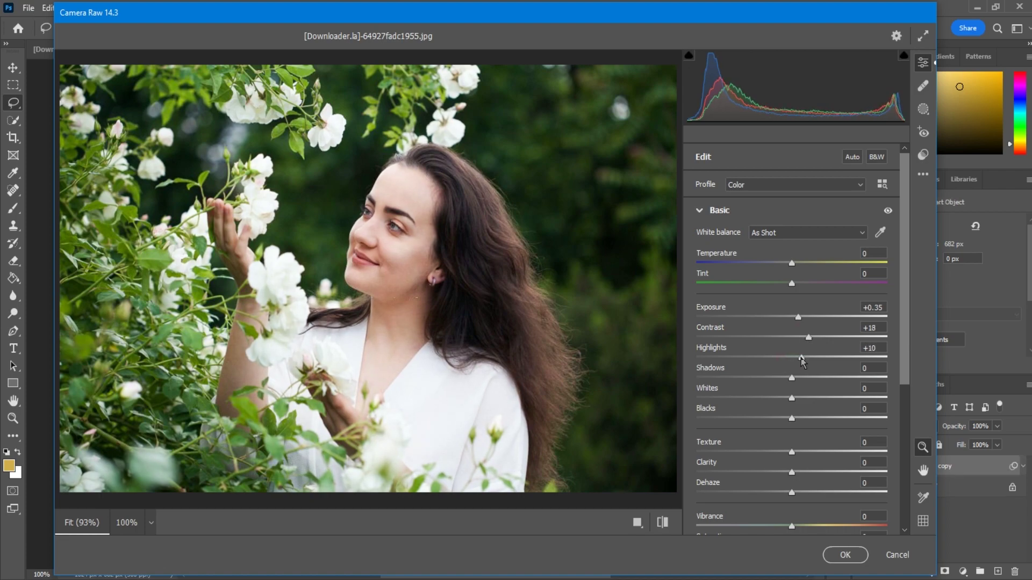
mouse_move(805, 378)
left_mouse_down()
mouse_move(815, 378)
mouse_move(795, 399)
mouse_move(800, 418)
left_mouse_up()
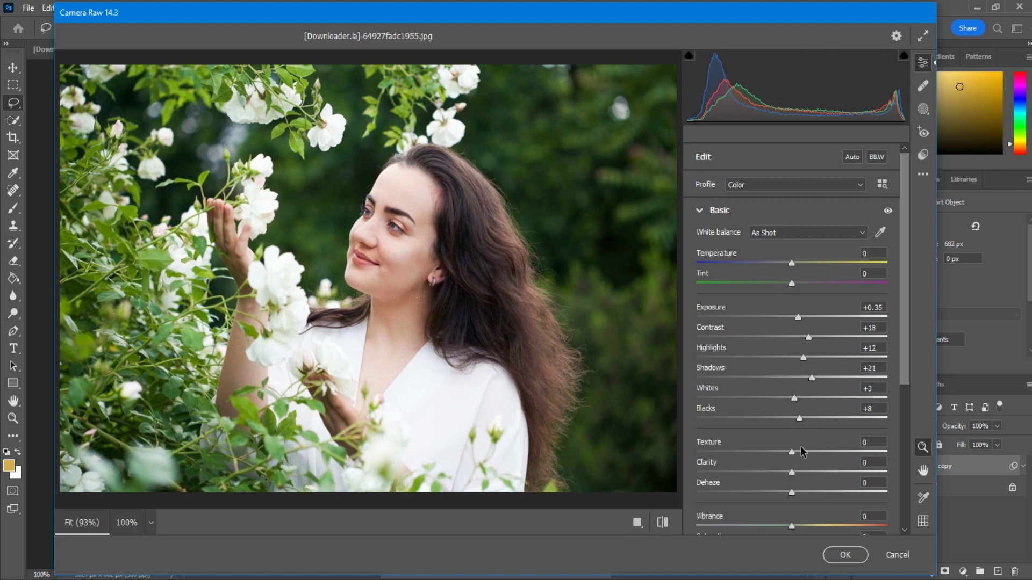
scroll(801, 451, "down", 3)
left_click_drag(792, 390, 820, 396)
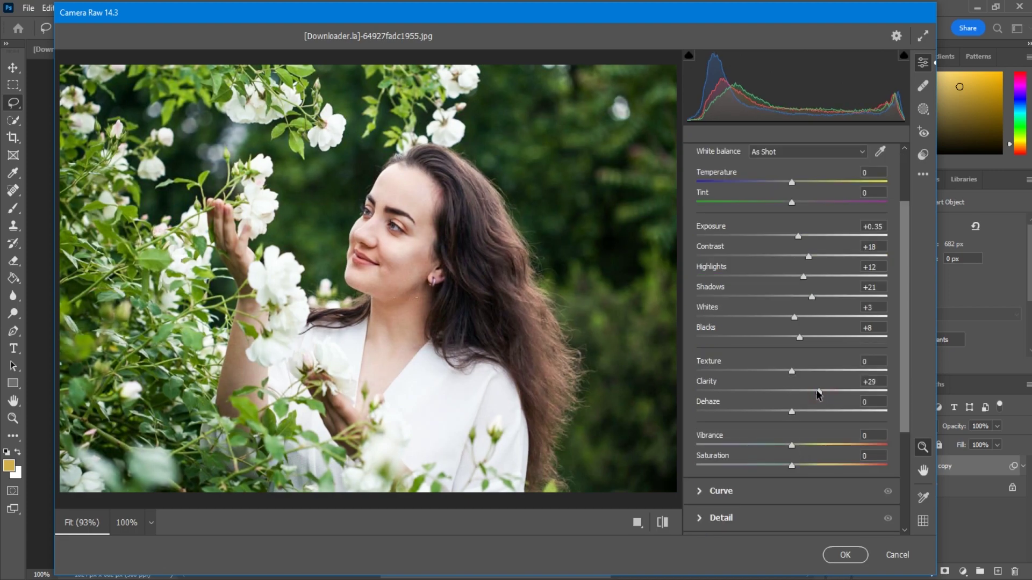
left_click(819, 412)
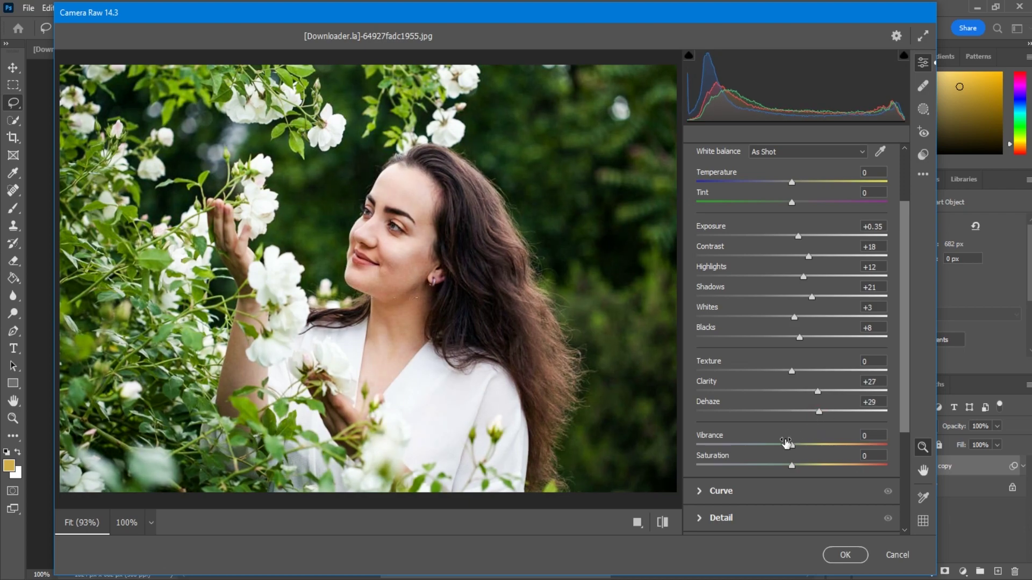
left_click(786, 445)
left_click_drag(785, 445, 786, 469)
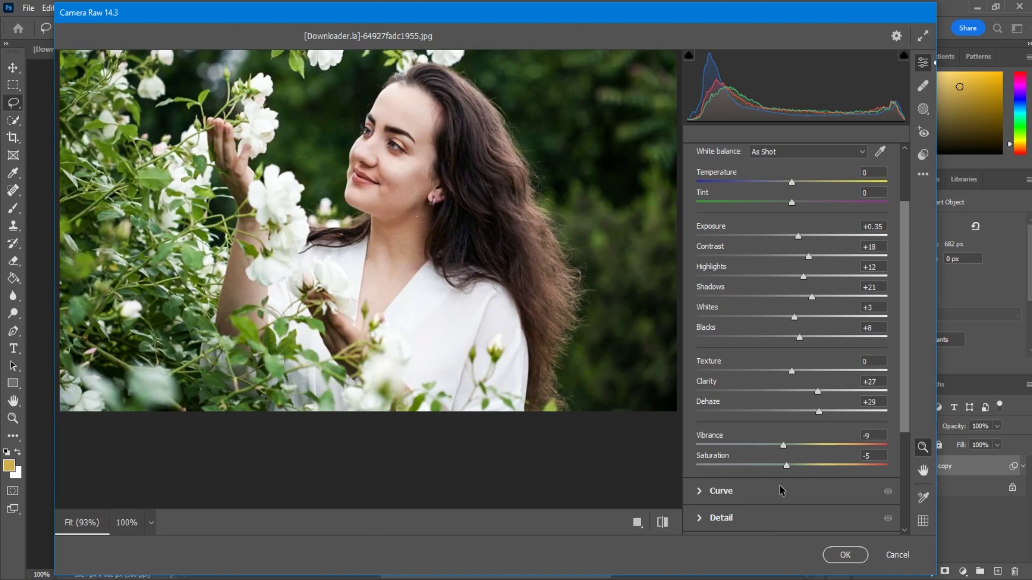
- Raise the parametric tone curve to Highlights +13, Darks +13 and Shadows +42
left_click(699, 491)
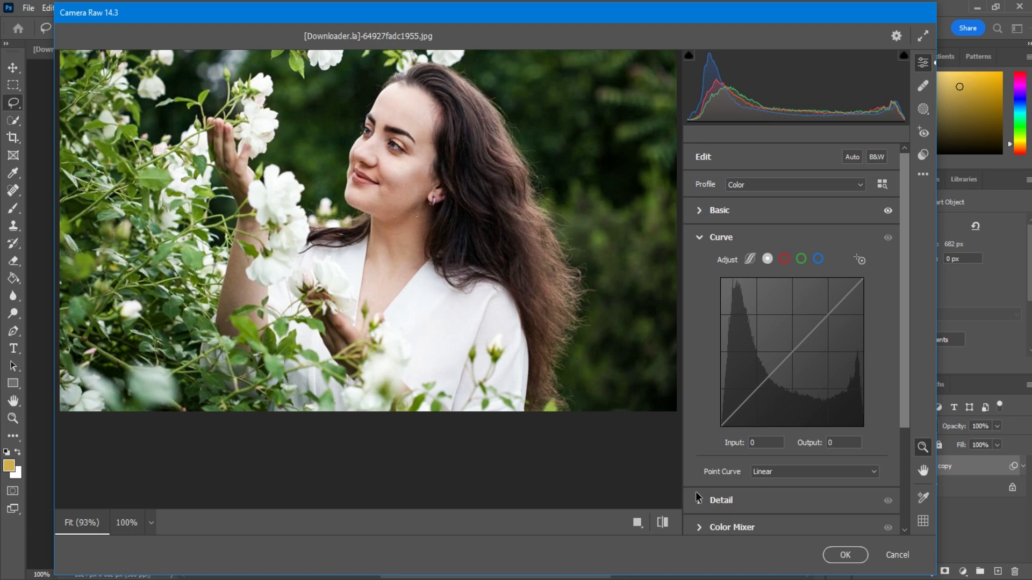
left_click(750, 261)
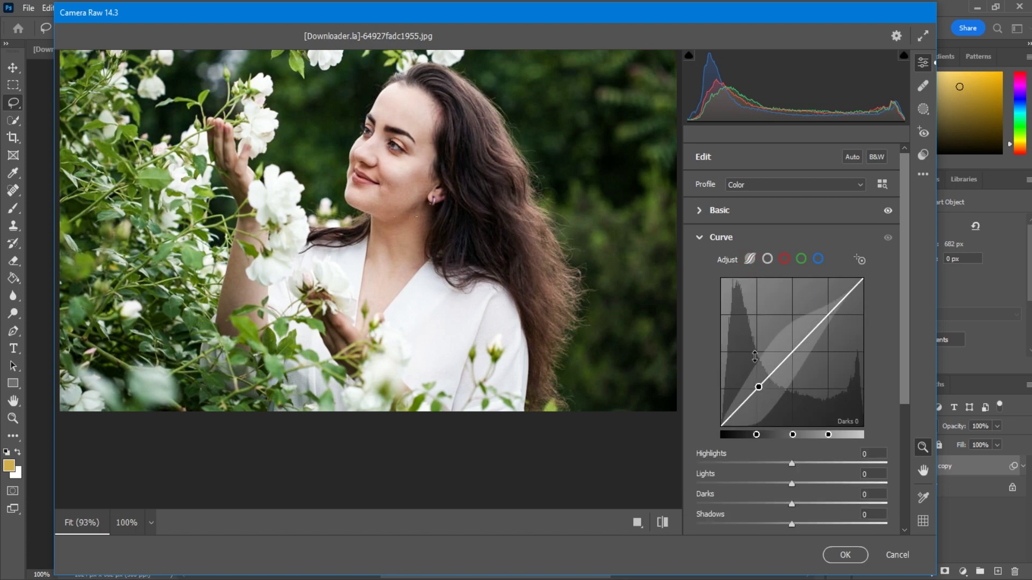
scroll(755, 356, "down", 2)
mouse_move(792, 383)
left_mouse_down()
mouse_move(805, 384)
mouse_move(784, 405)
left_mouse_up()
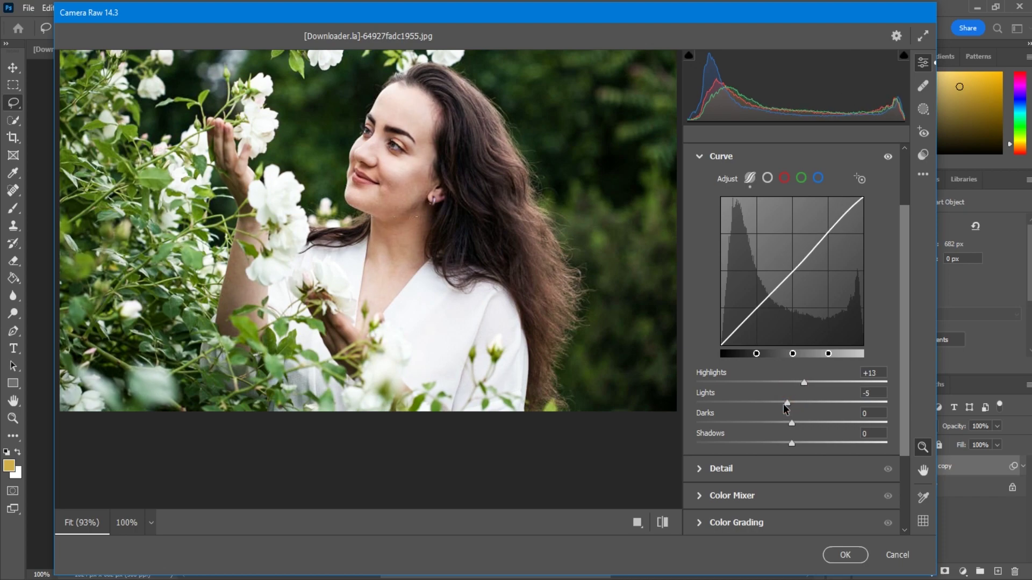
left_click(804, 424)
left_click(830, 443)
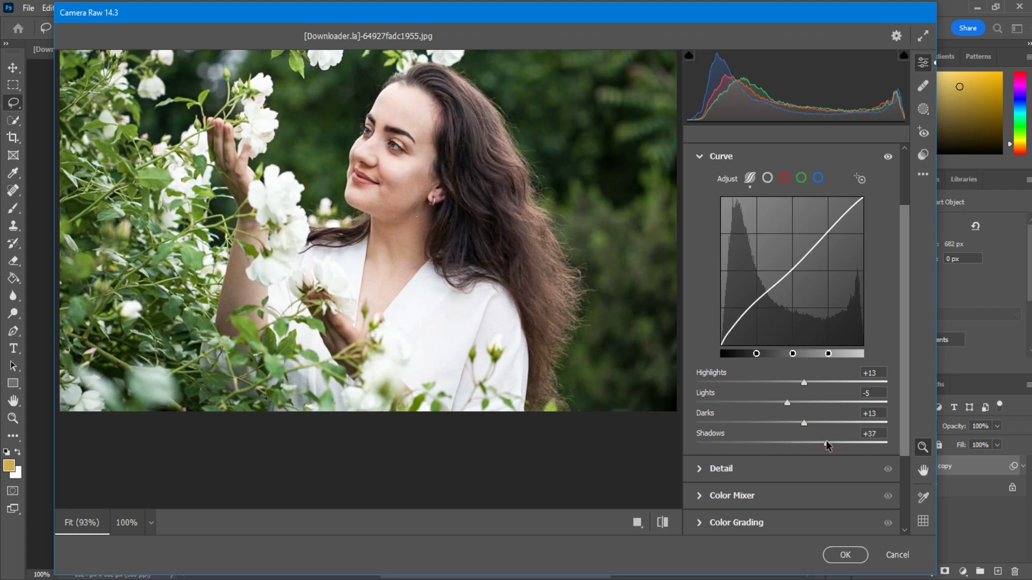
left_click_drag(830, 441, 831, 441)
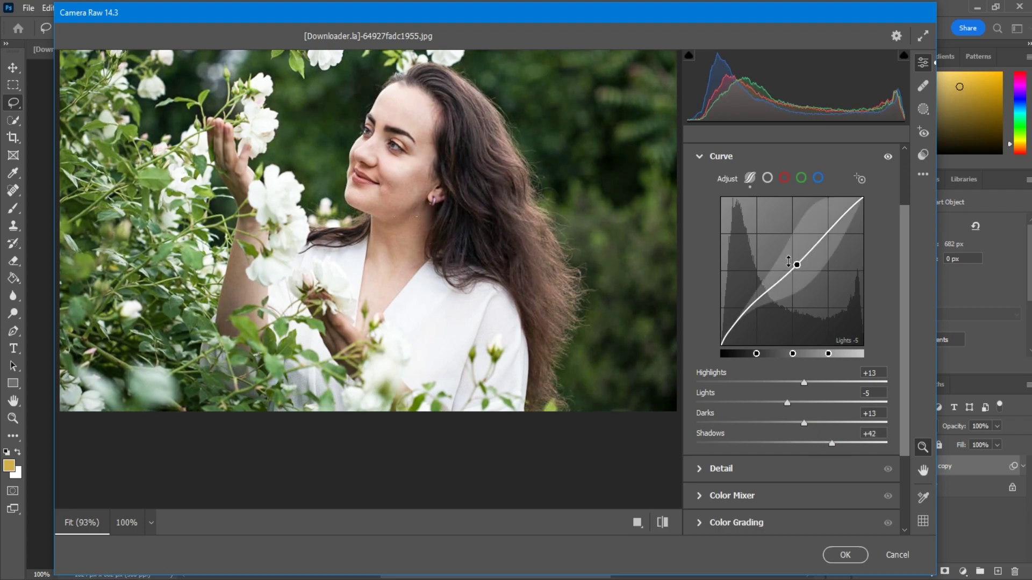
- Add point-curve points 58→59 and 178→164, and lower the white point to 249
left_click(768, 178)
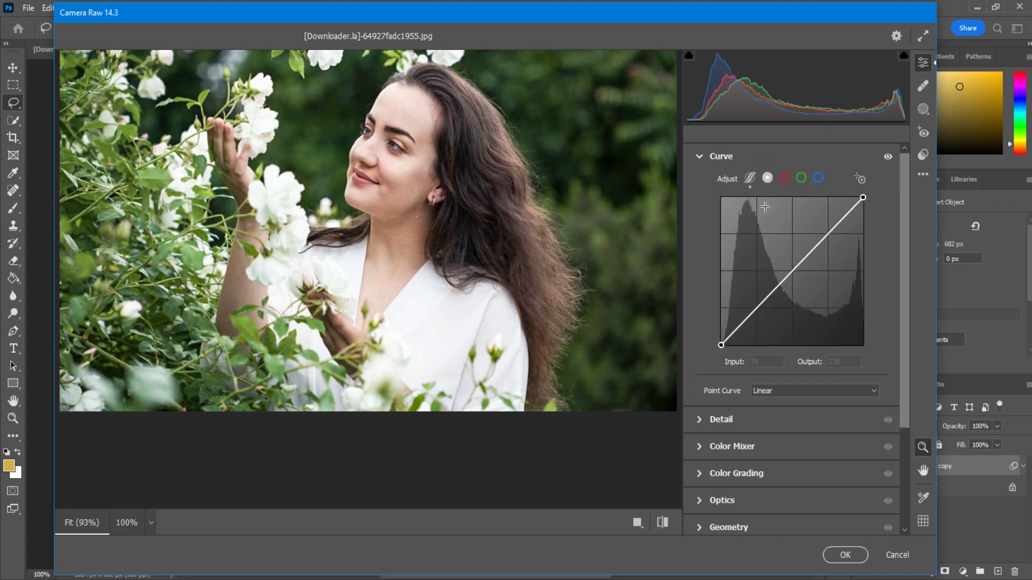
left_click(754, 310)
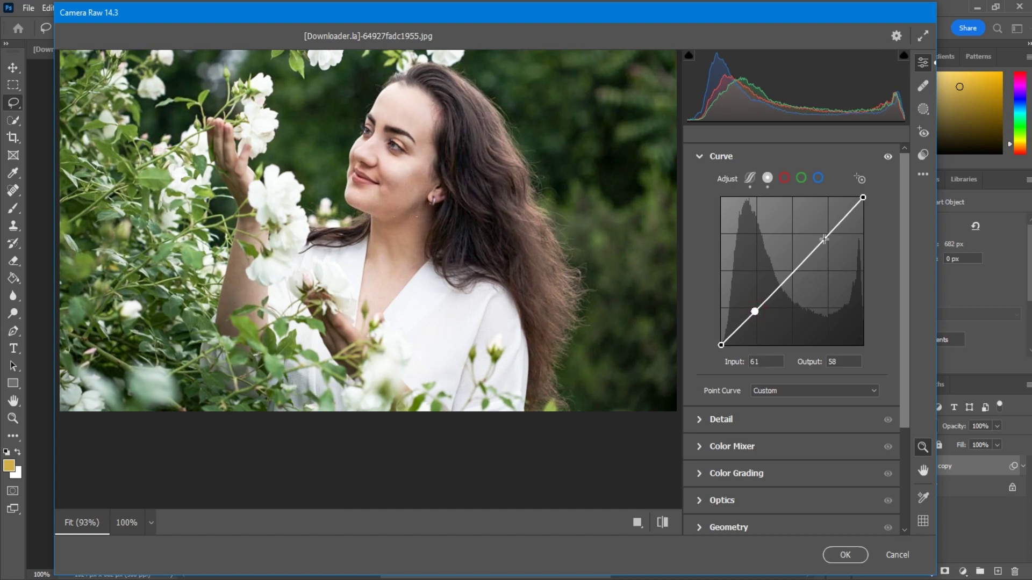
left_click(822, 244)
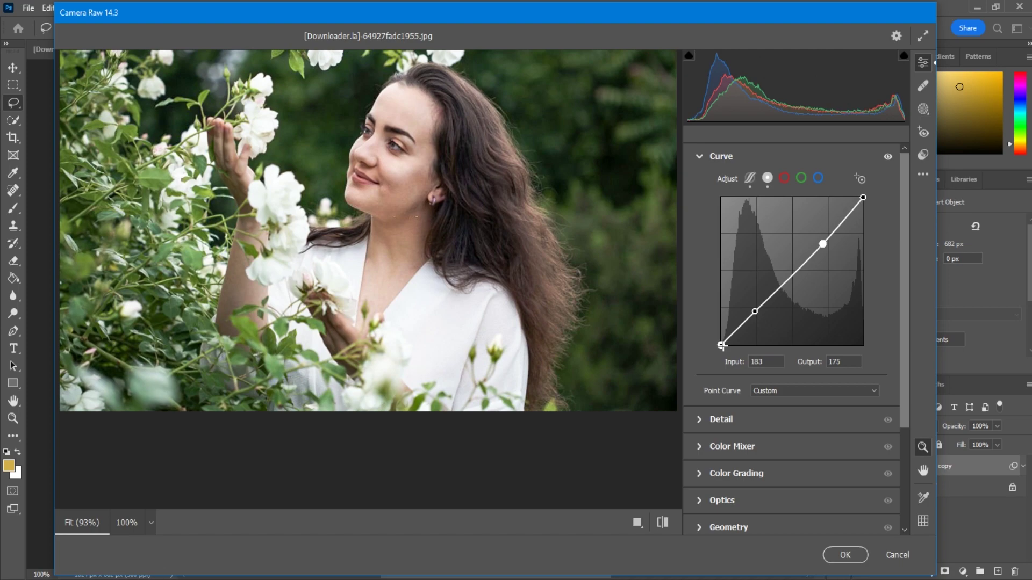
left_click_drag(754, 311, 753, 312)
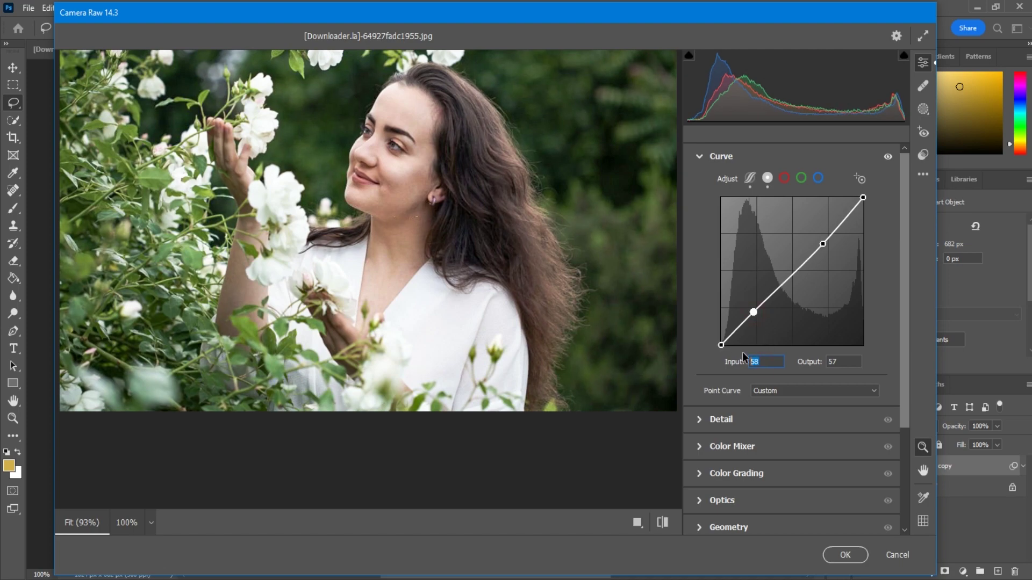
key("Tab")
type("59")
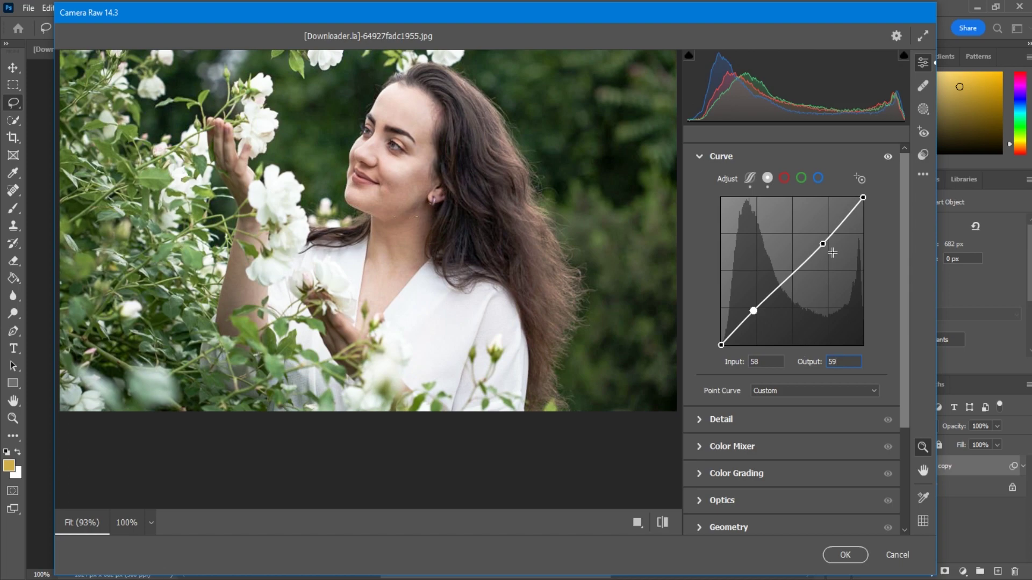
left_click_drag(823, 244, 824, 248)
type("17")
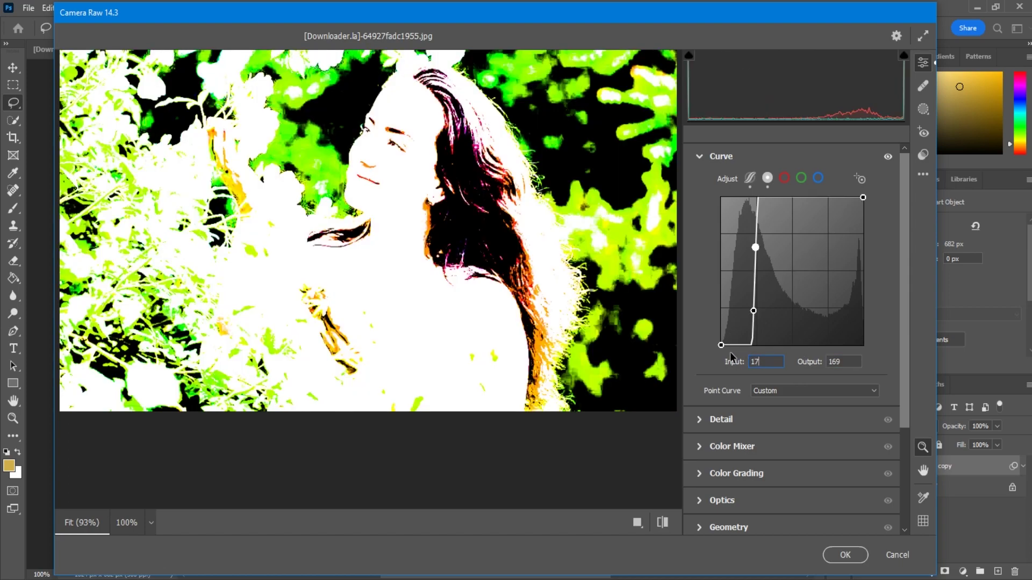
type("8")
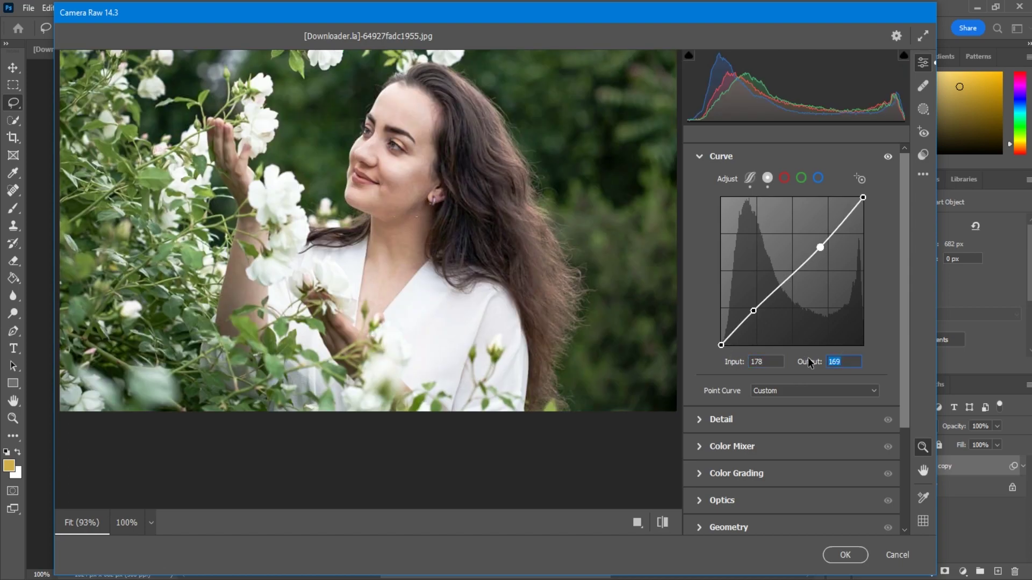
type("164")
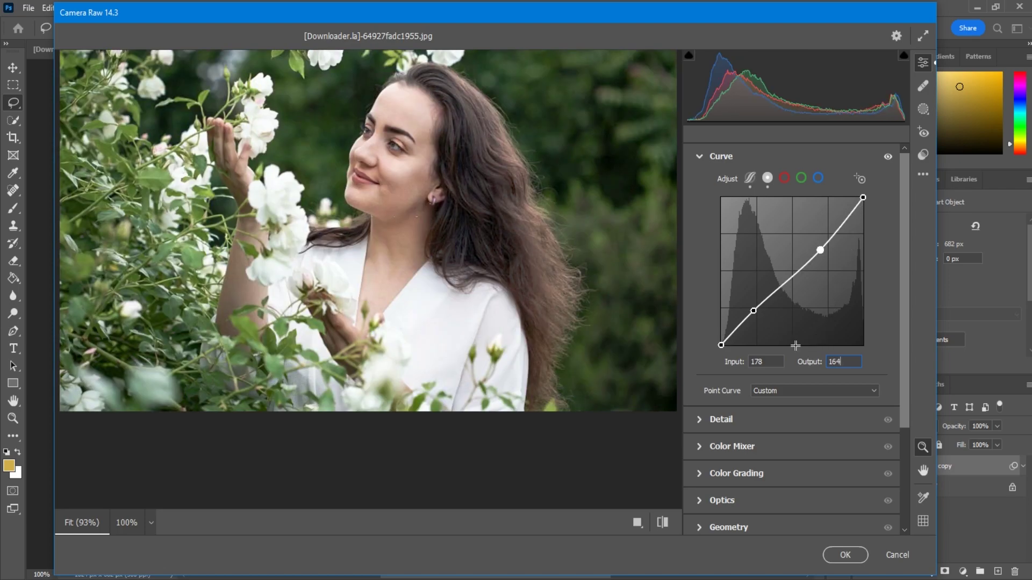
left_click_drag(863, 197, 864, 200)
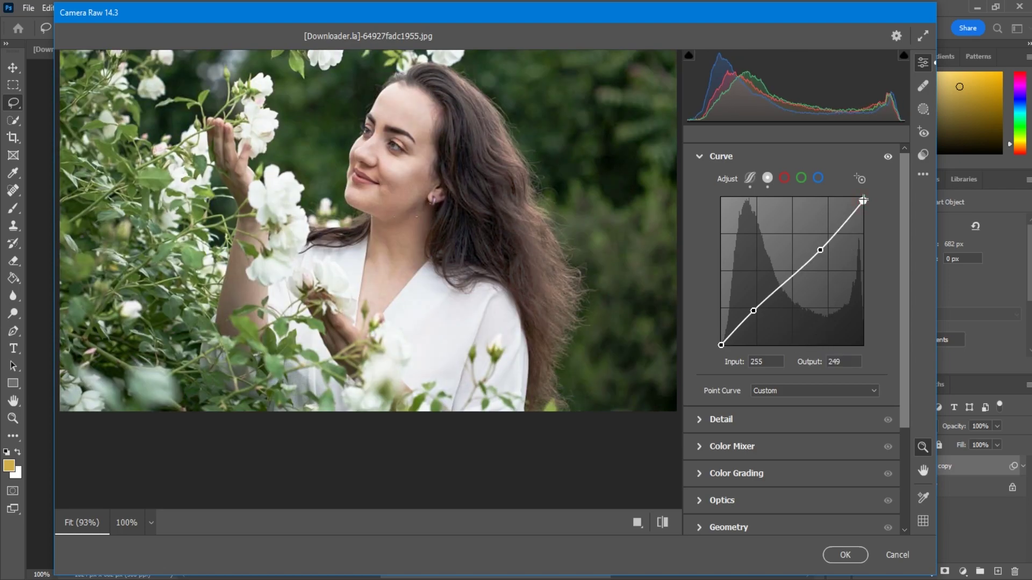
- Add four points to the Red channel curve and set the lowest to 40→12
left_click(784, 178)
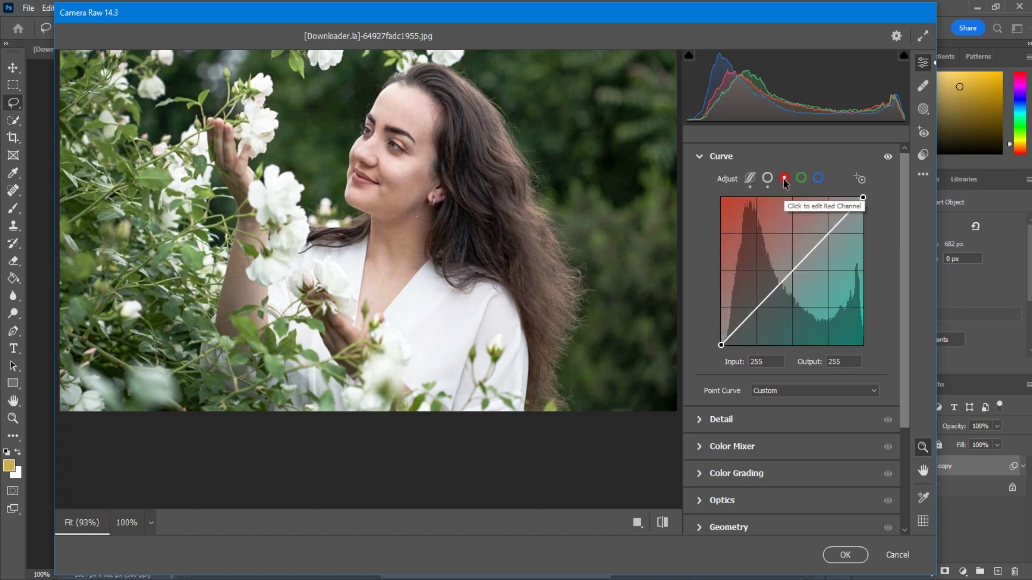
left_click(736, 329)
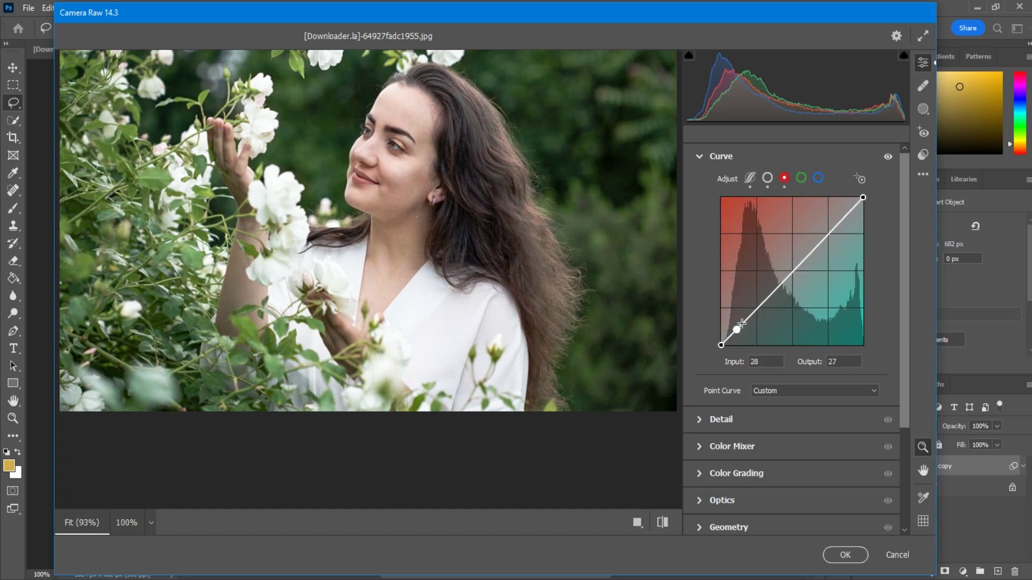
left_click(757, 311)
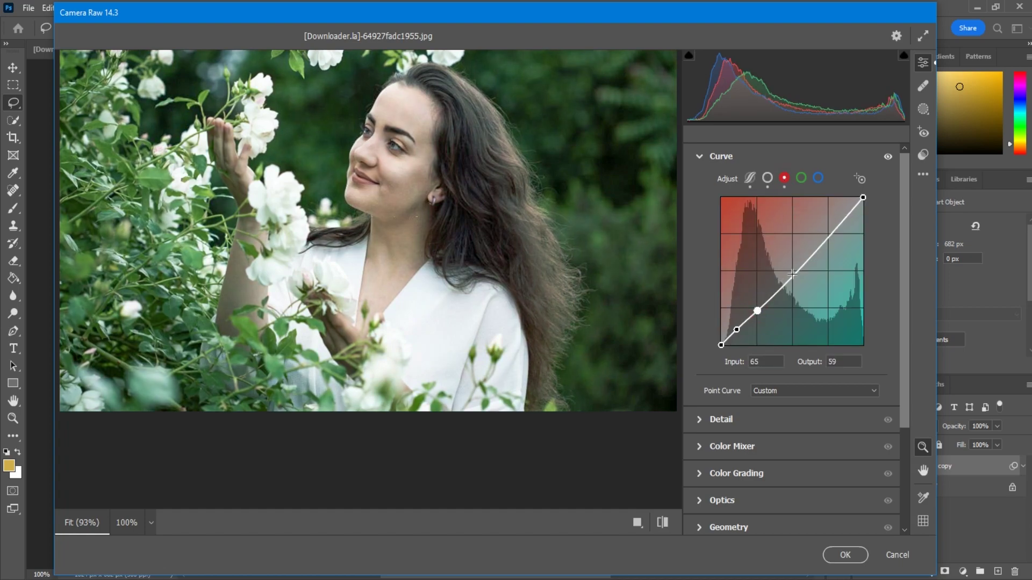
left_click(795, 273)
left_click(830, 238)
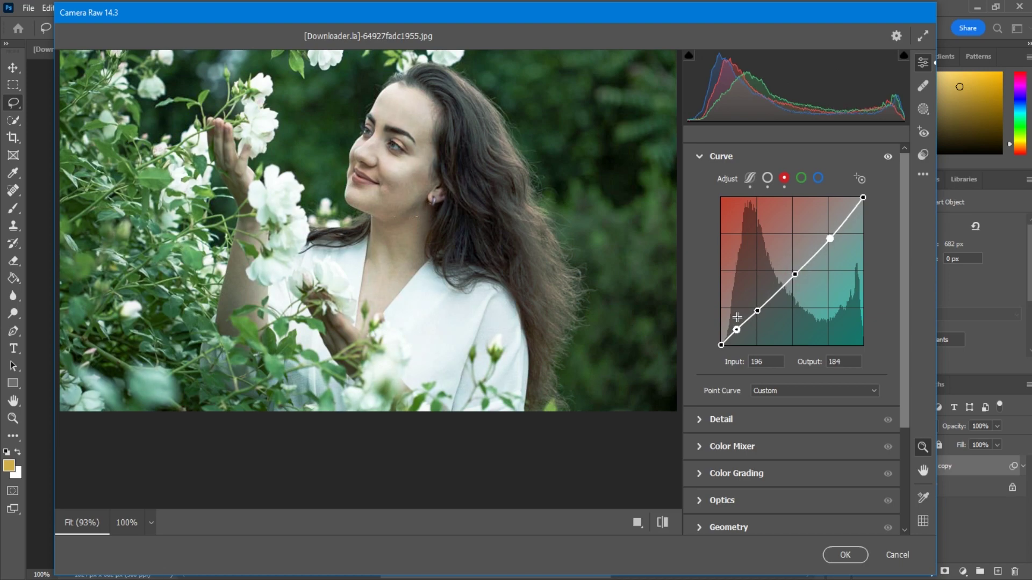
left_click_drag(736, 329, 736, 333)
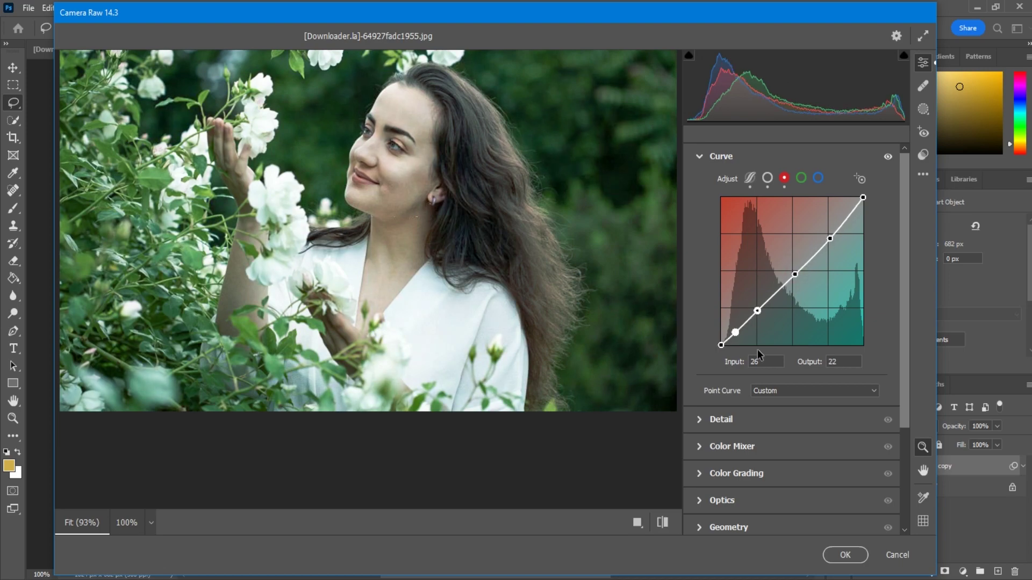
type("40")
key("Return")
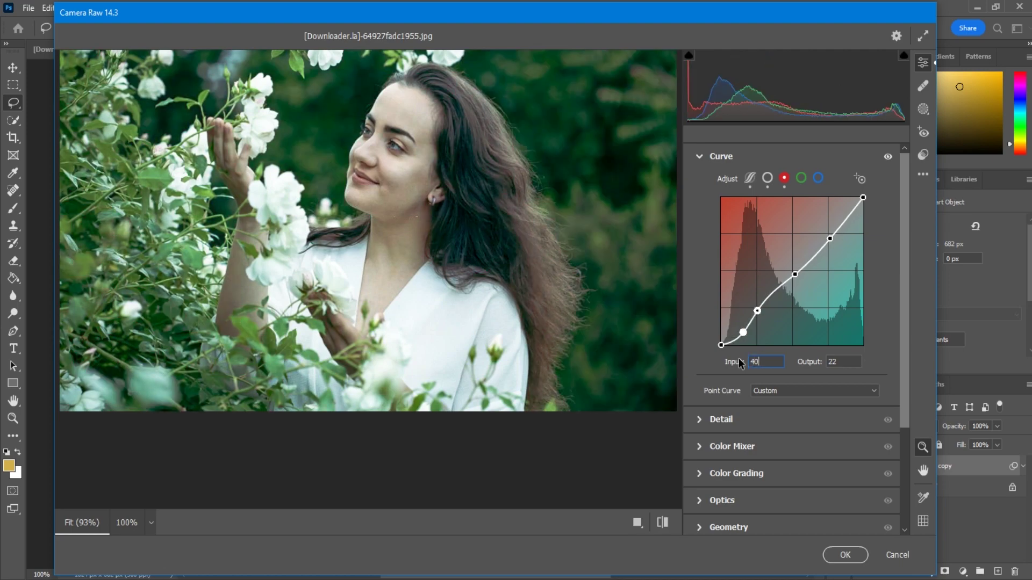
type("12")
key("Return")
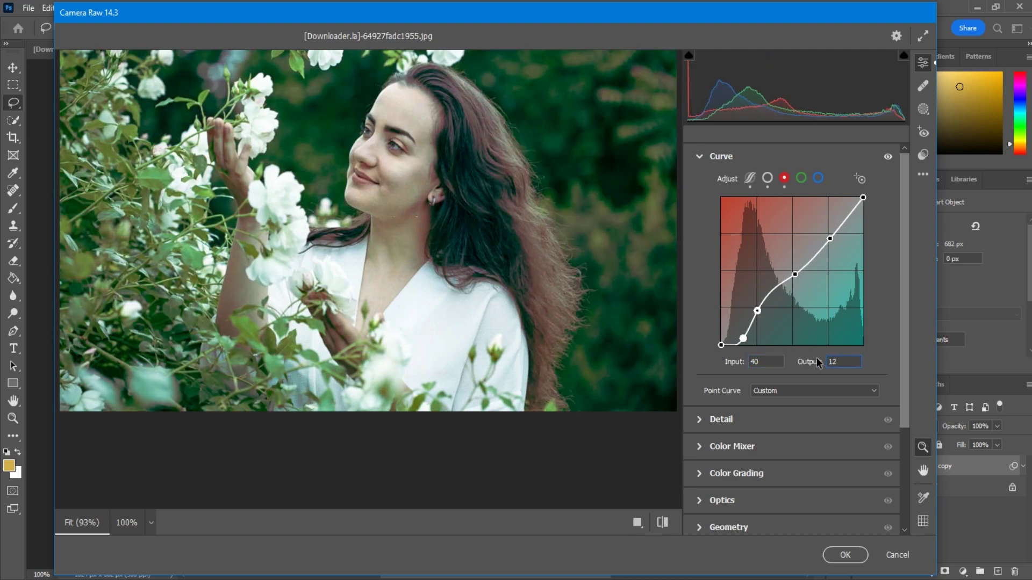
- Set the next two red-curve points to 82→56 and 122→122
left_click_drag(756, 311, 757, 314)
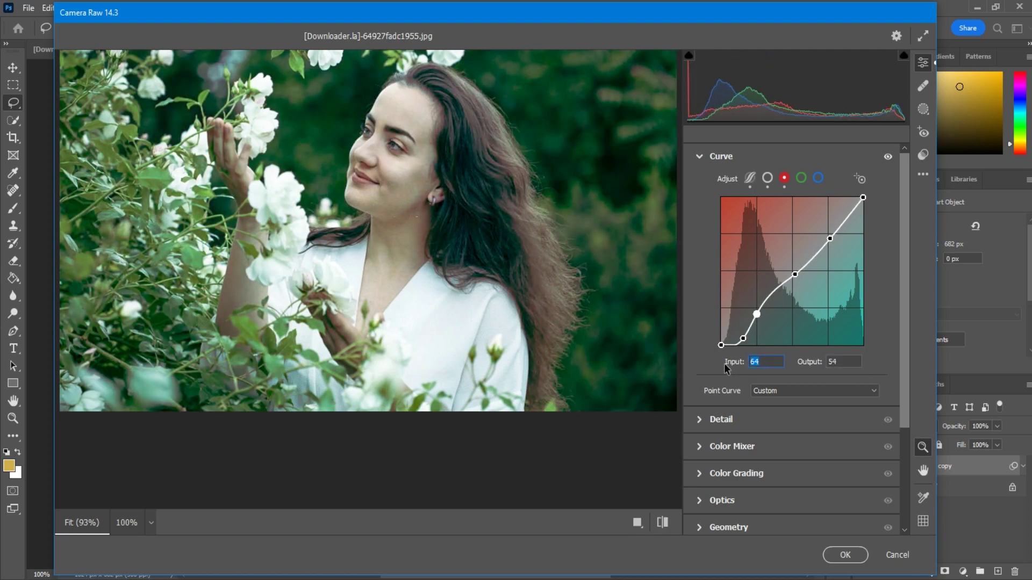
type("82")
key("Tab")
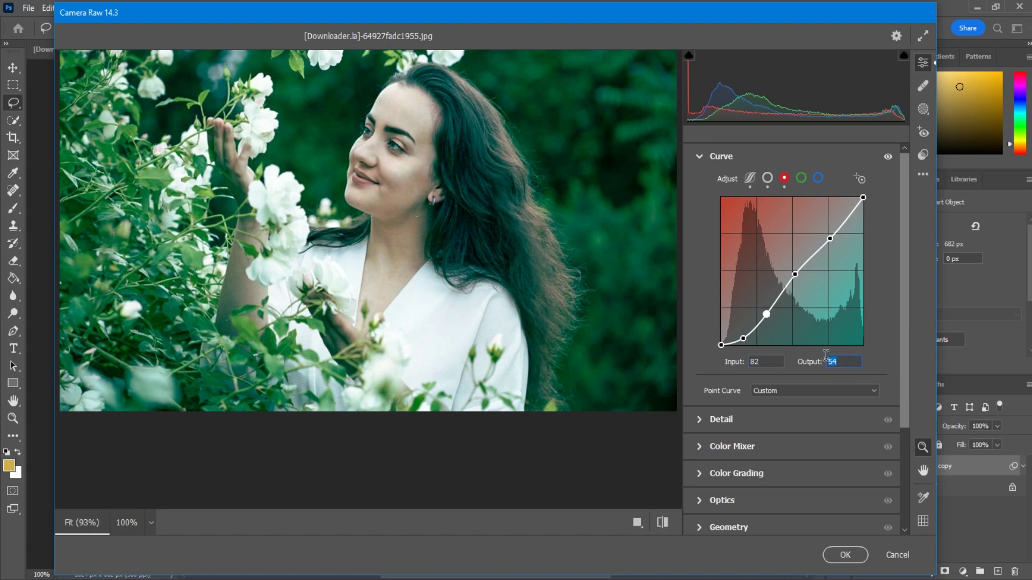
type("56")
left_click(795, 275)
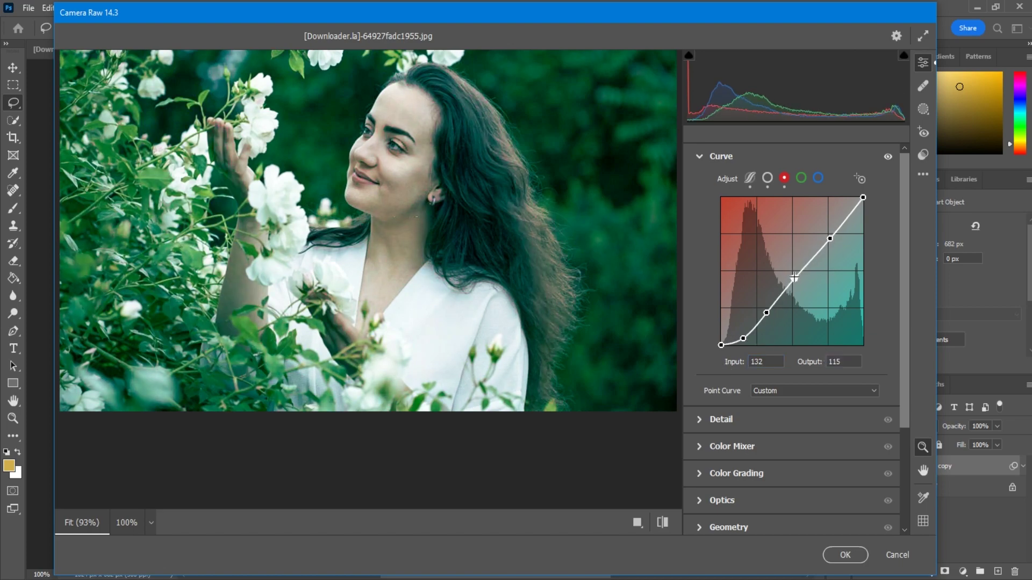
double_click(766, 362)
type("122")
key("Tab")
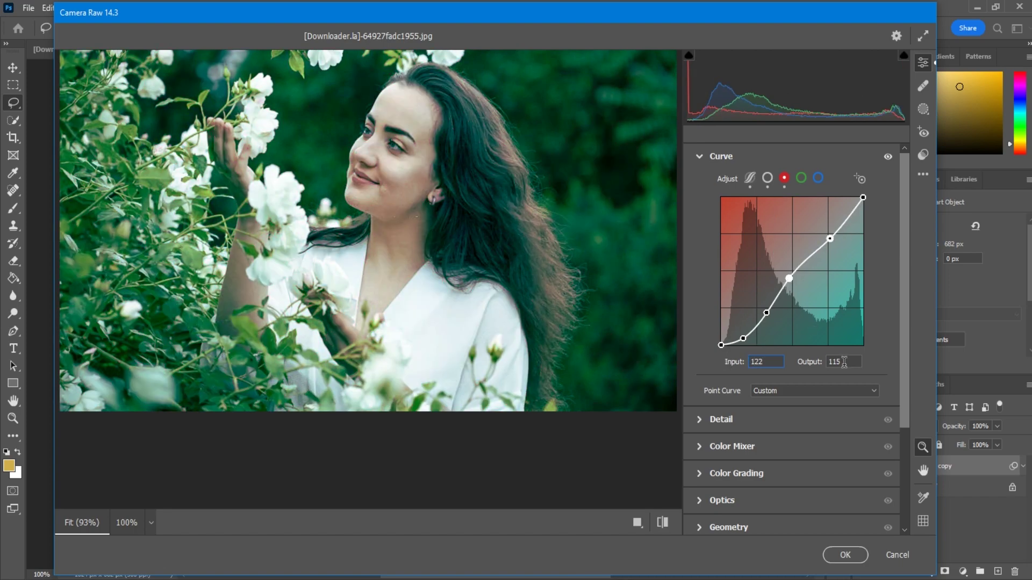
type("122")
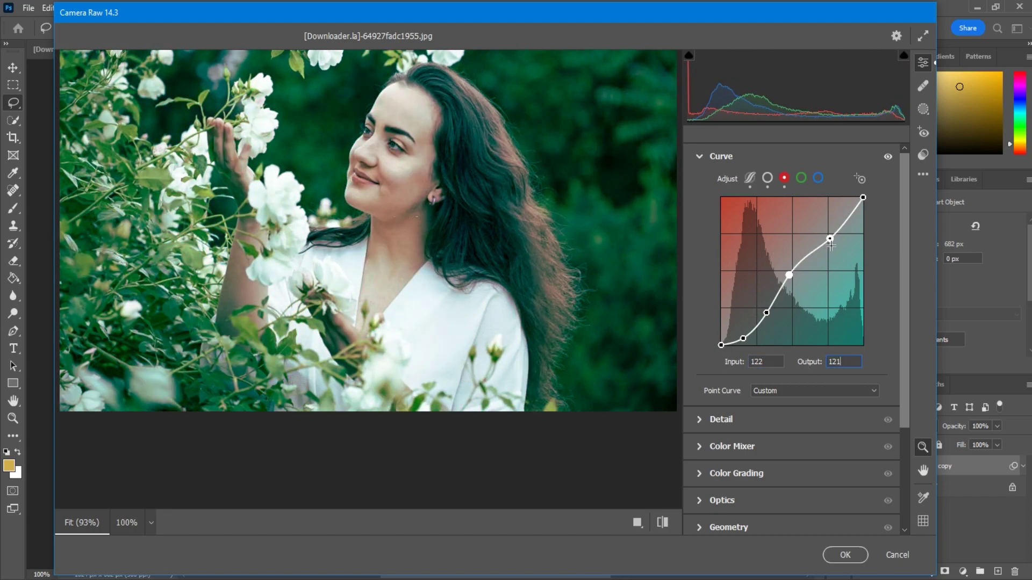
- Set the upper red-curve point to 187→192 and the top endpoint to 254→254
left_click(830, 240)
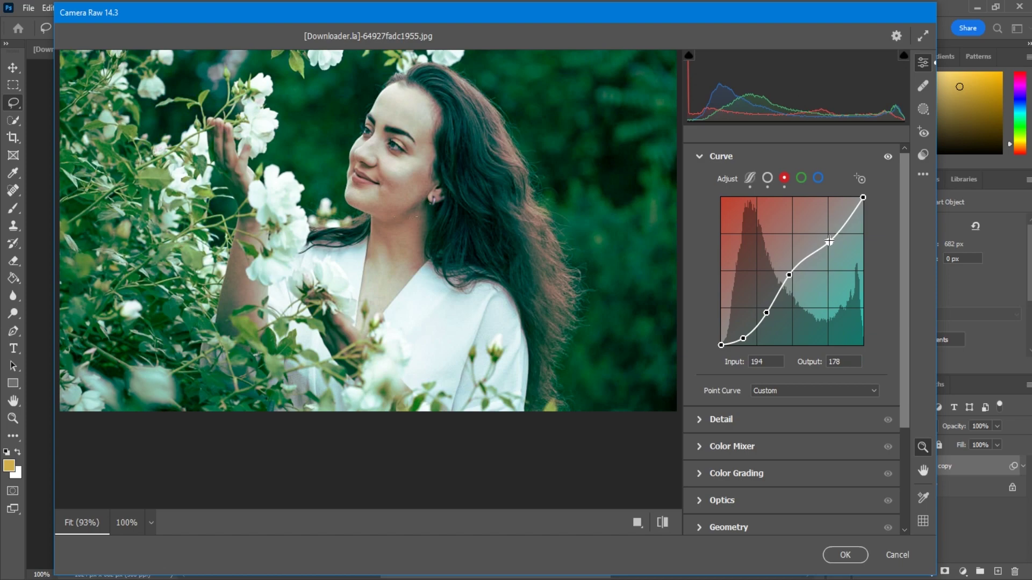
double_click(767, 363)
type("187")
key("Tab")
type("192")
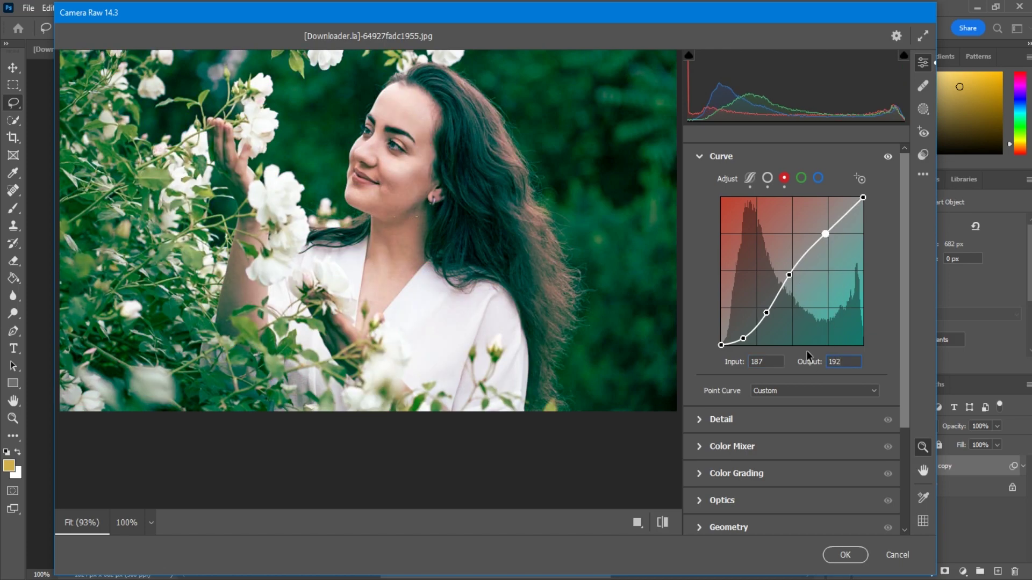
left_click_drag(863, 197, 862, 202)
type("254")
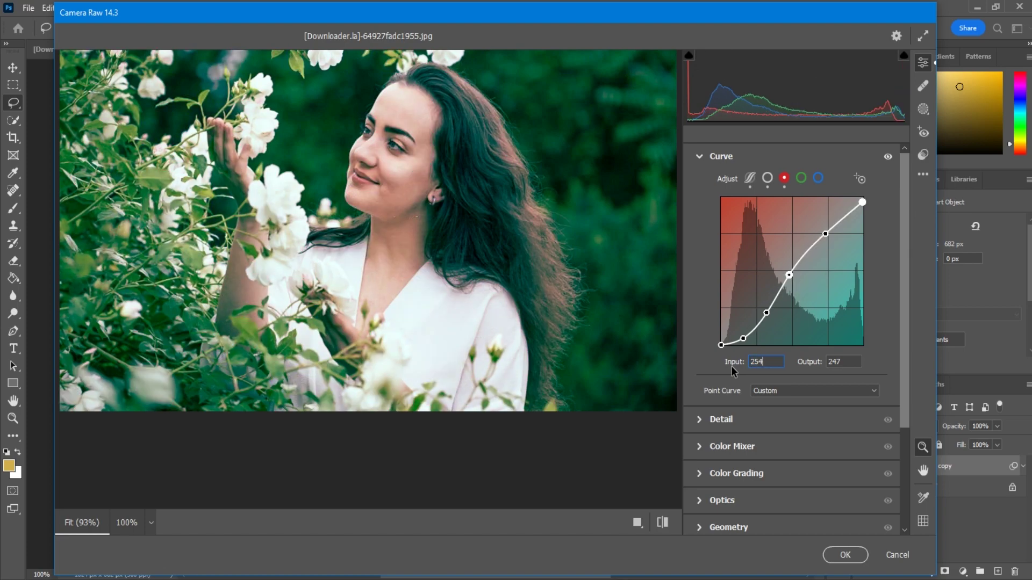
left_click(838, 362)
type("254")
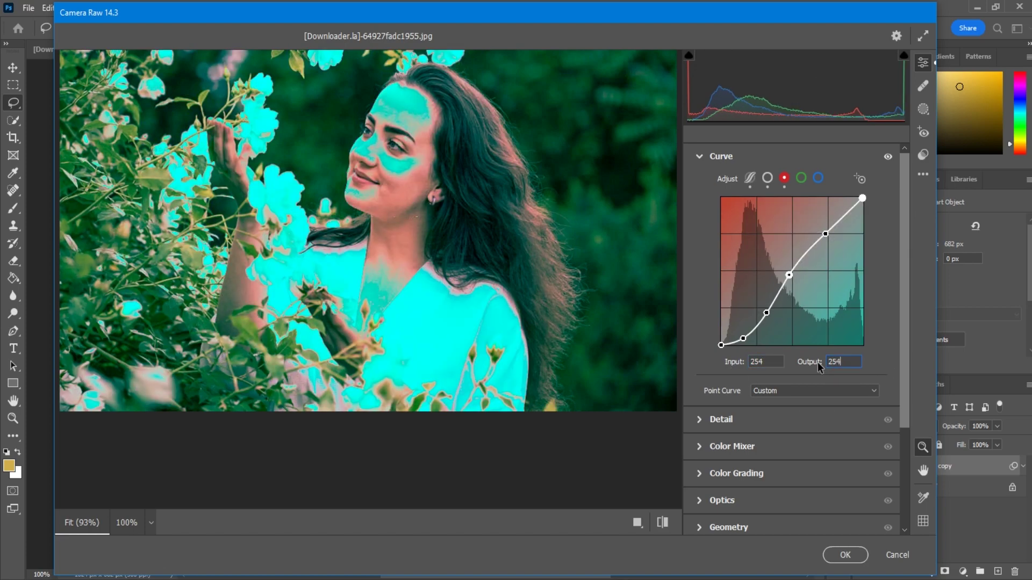
left_click(800, 180)
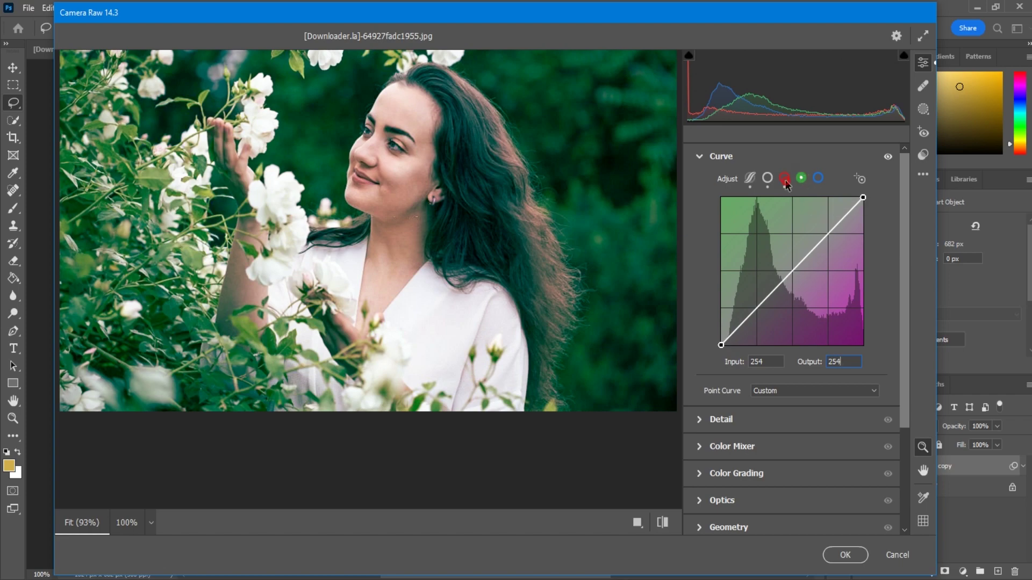
- Add four points to the Green channel curve and set the lowest to 38→10
left_click(784, 179)
left_click(801, 179)
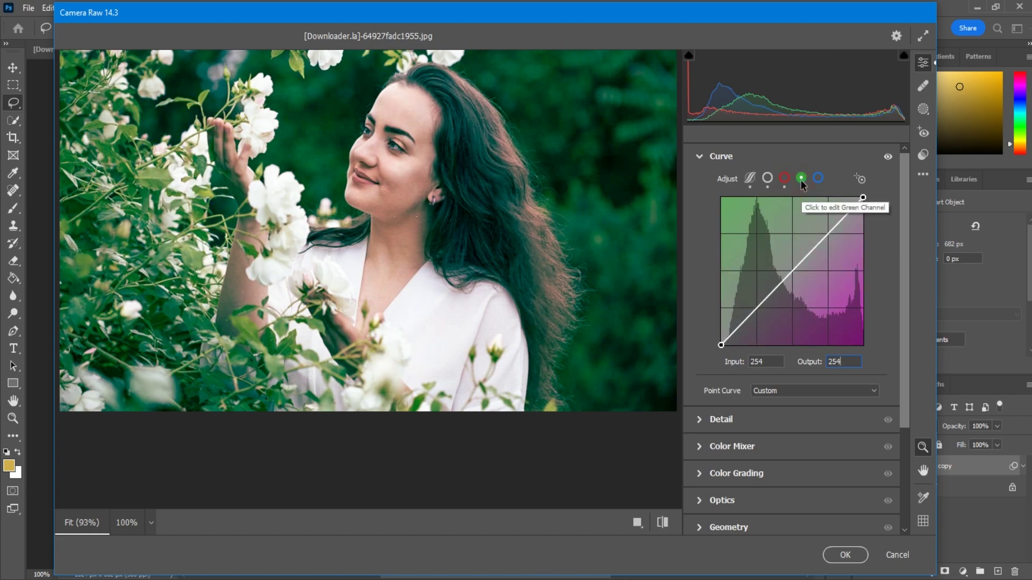
left_click(740, 327)
left_click(758, 310)
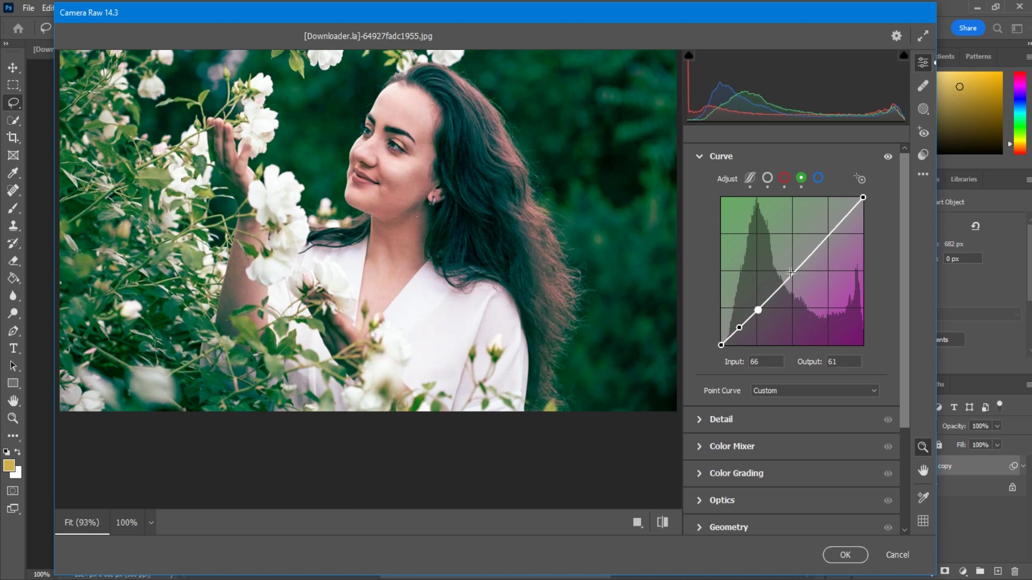
left_click(792, 274)
left_click(828, 235)
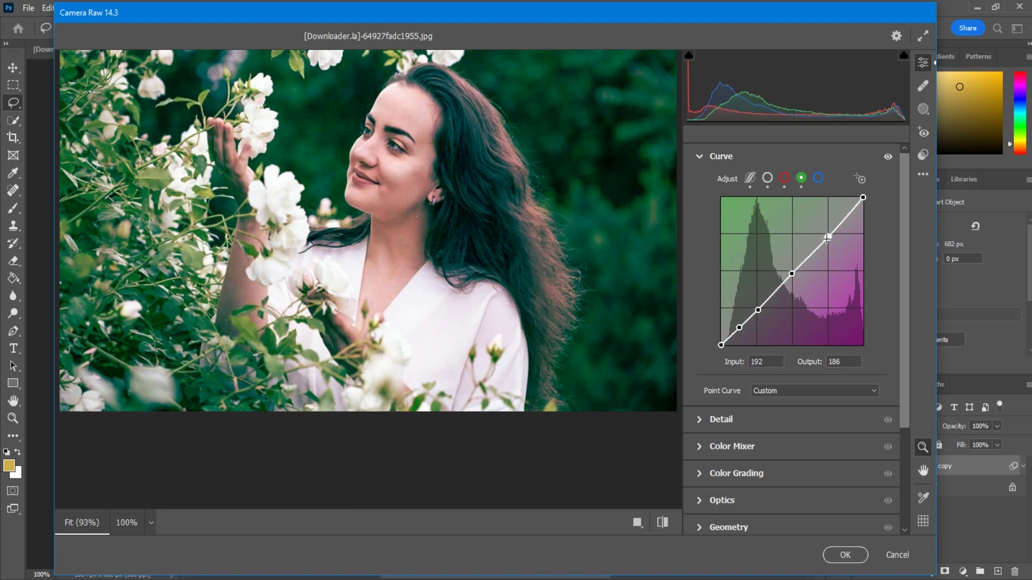
left_click_drag(740, 328, 741, 331)
left_click(762, 362)
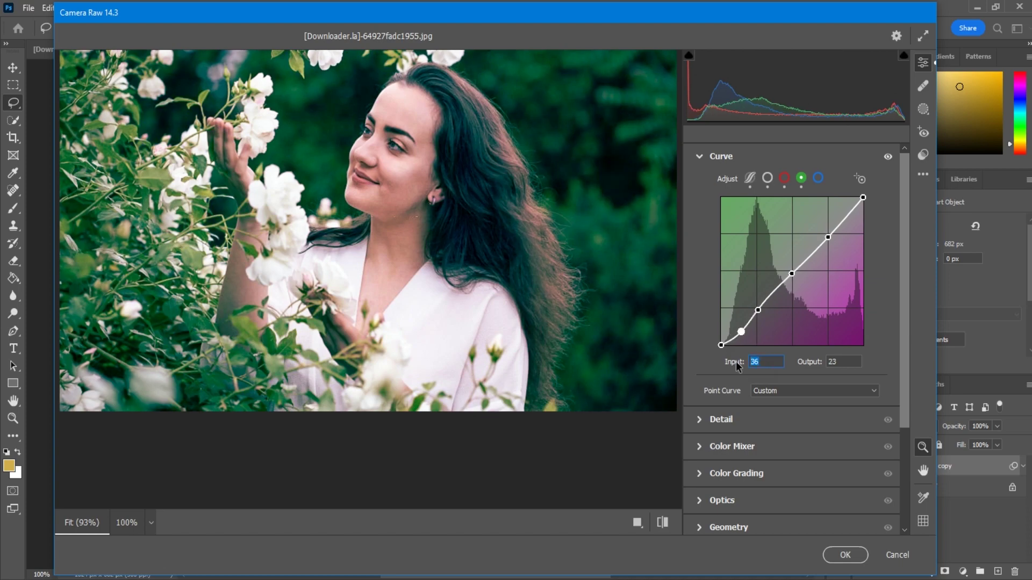
type("3")
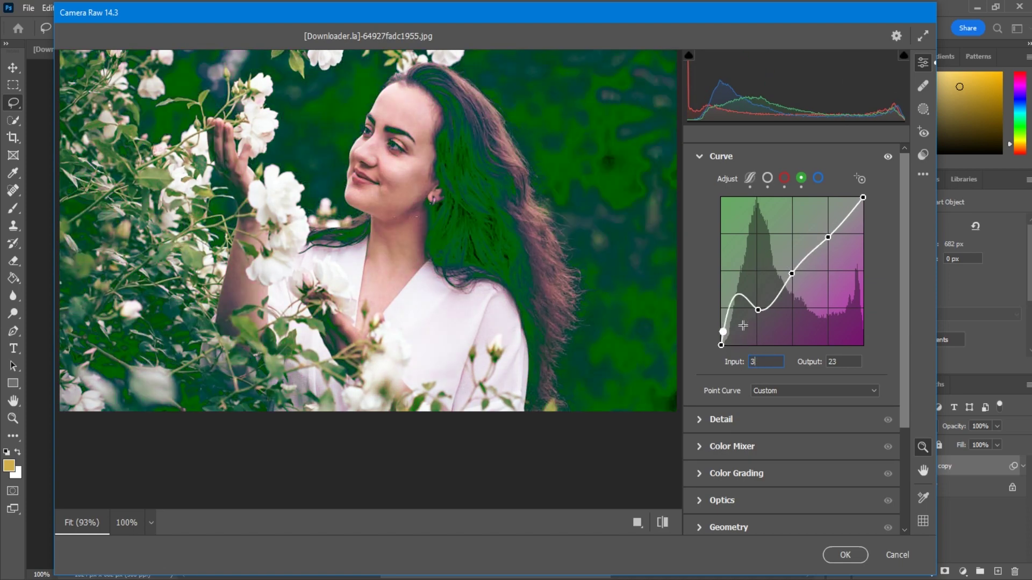
type("8")
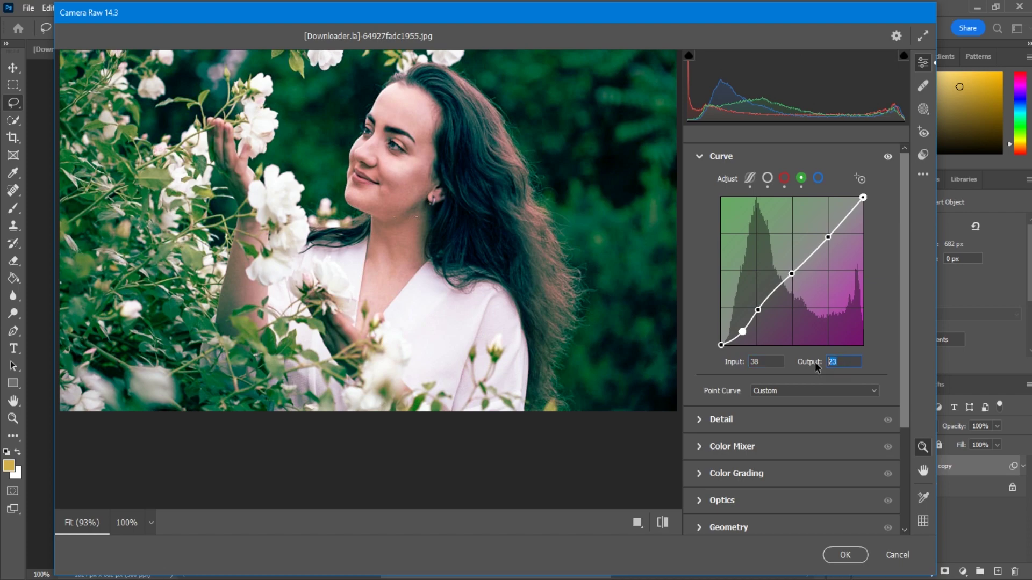
type("10")
key("Tab")
- Set the next green-curve points to 83→58 and 121→122
left_click(762, 363)
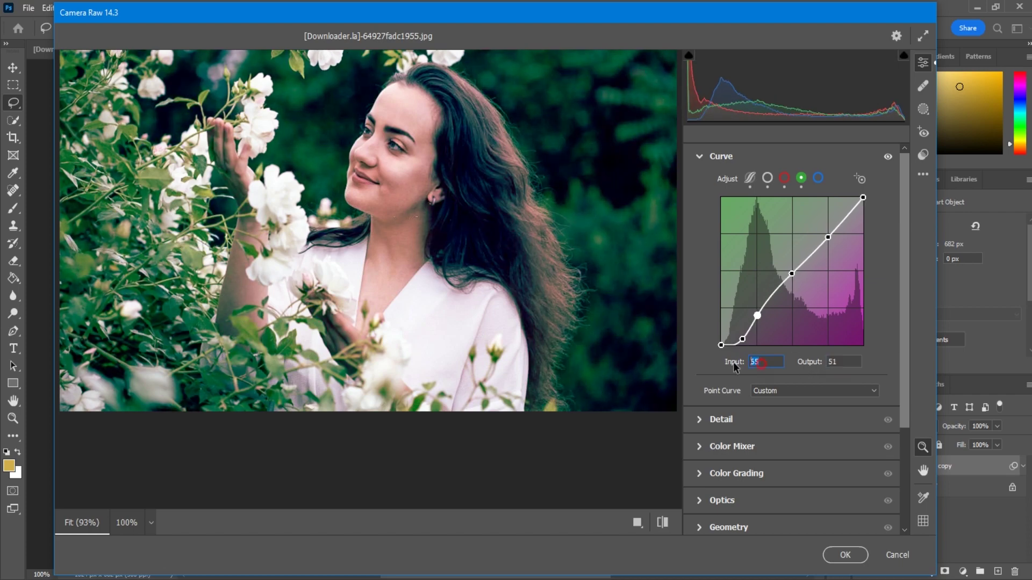
type("83")
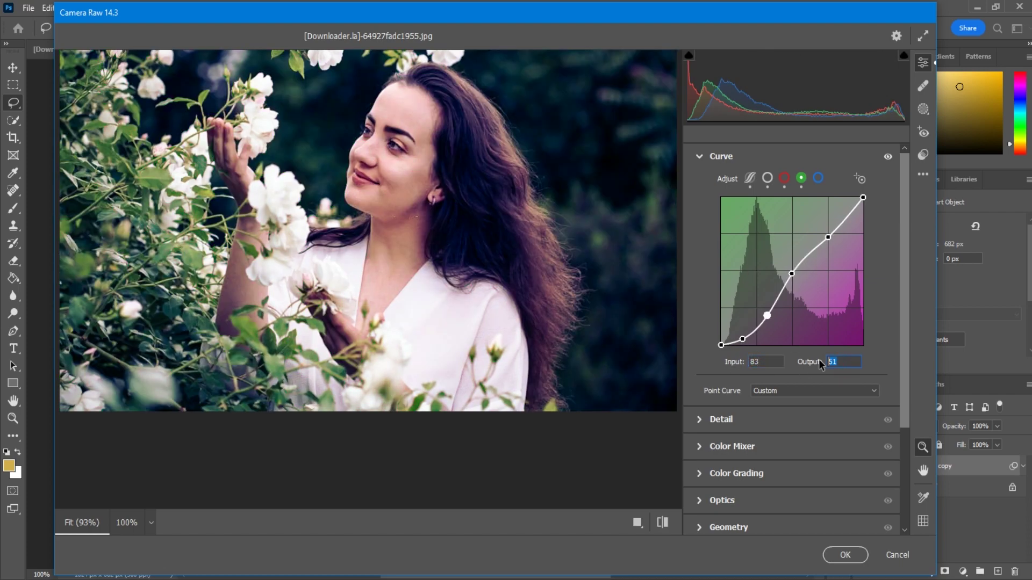
type("58")
key("Tab")
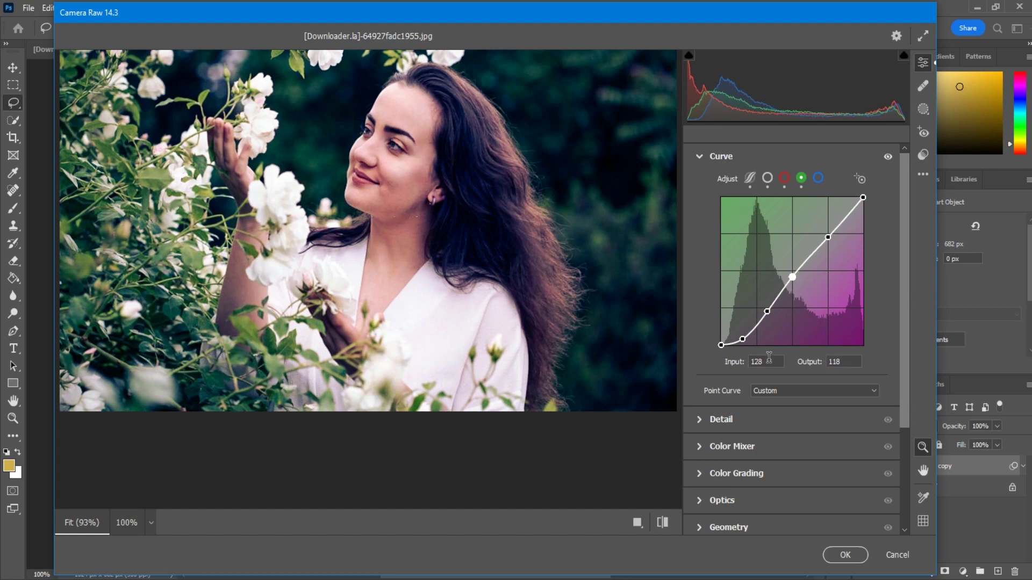
left_click(769, 360)
type("121")
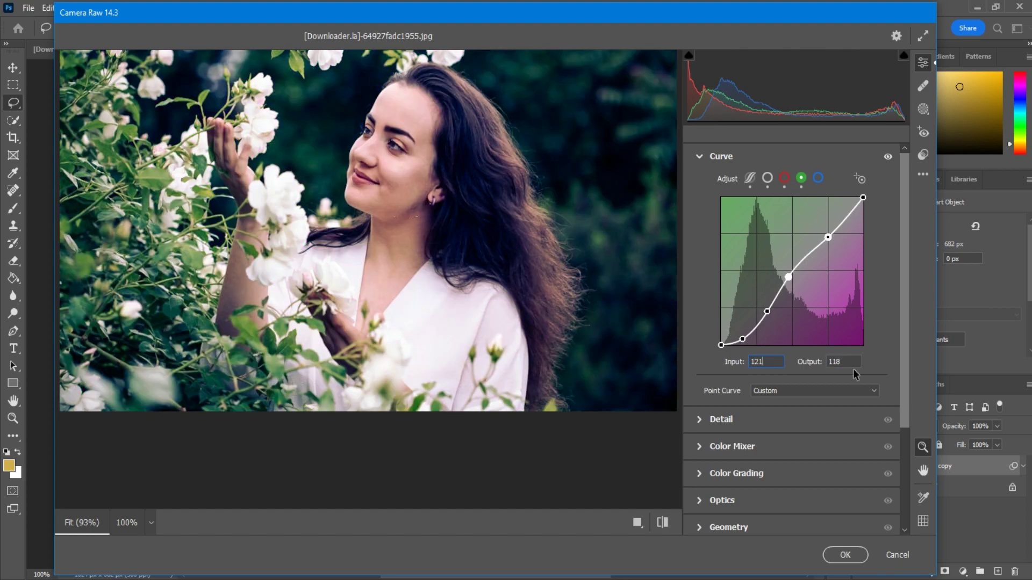
key("Tab")
type("122")
key("Tab")
- Set the upper green point to 172→175 and lower the white point to 255→249
type("175")
left_click(767, 365)
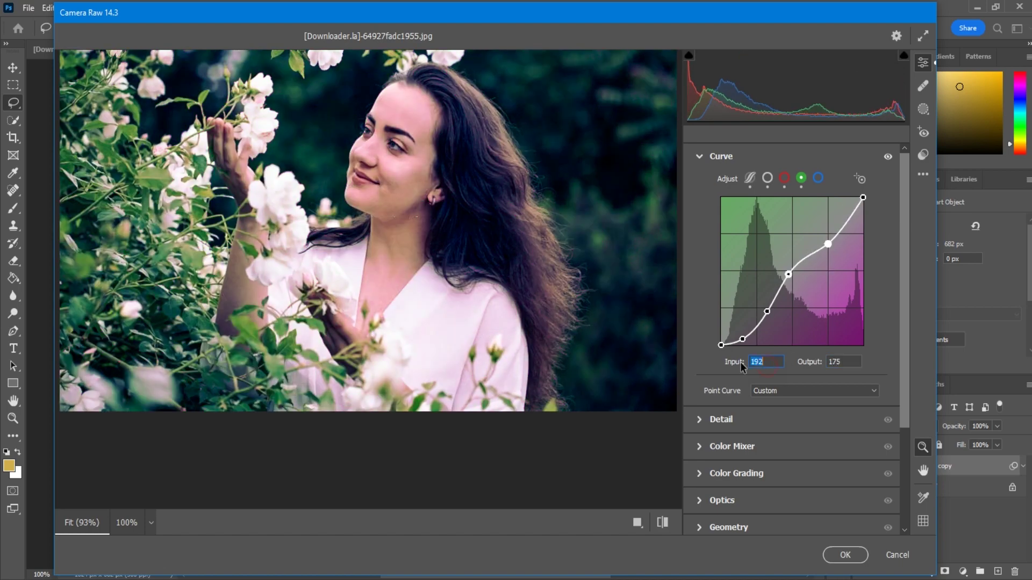
type("172")
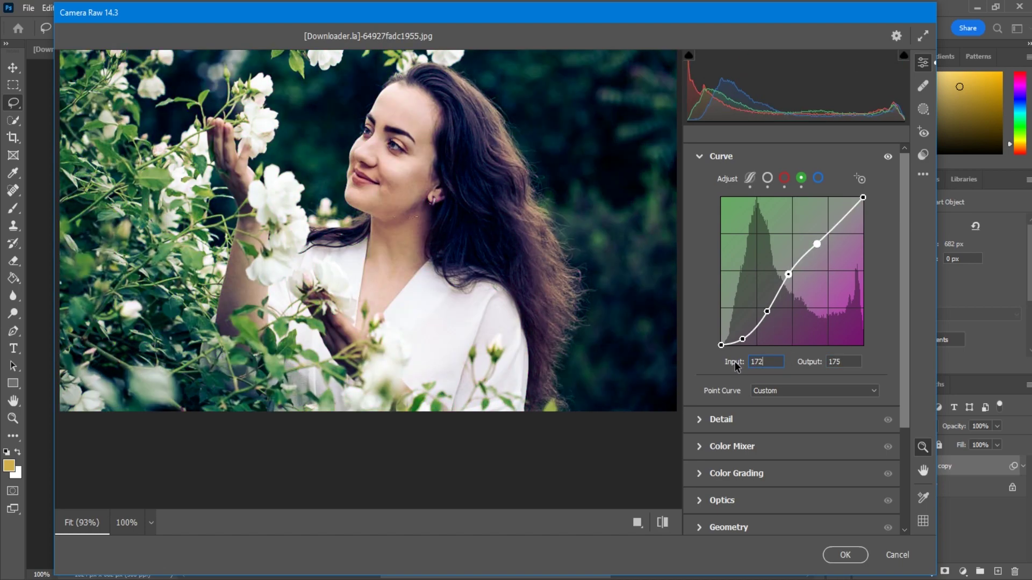
left_click(828, 366)
type("17")
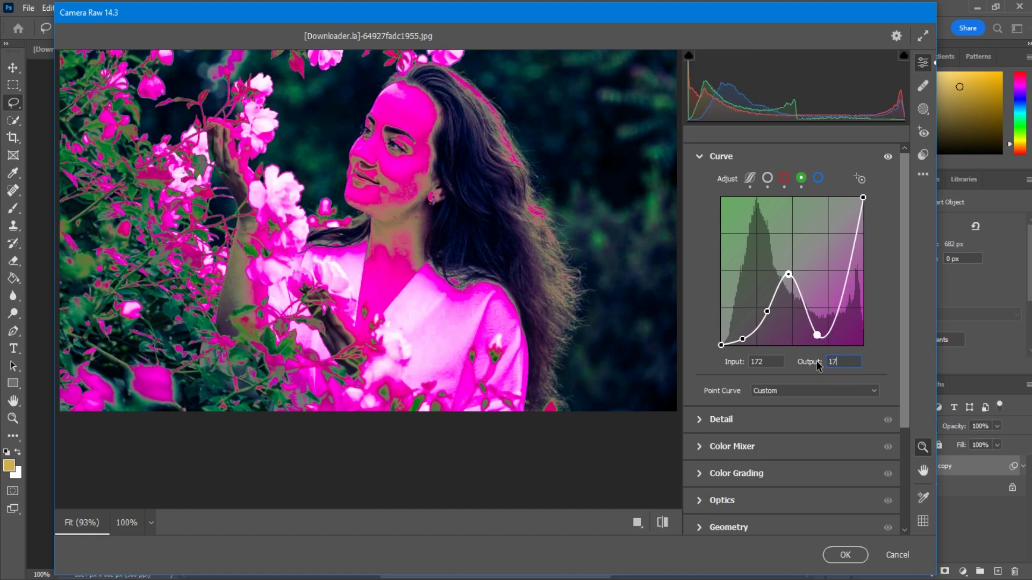
type("9")
left_click_drag(863, 197, 862, 202)
double_click(841, 360)
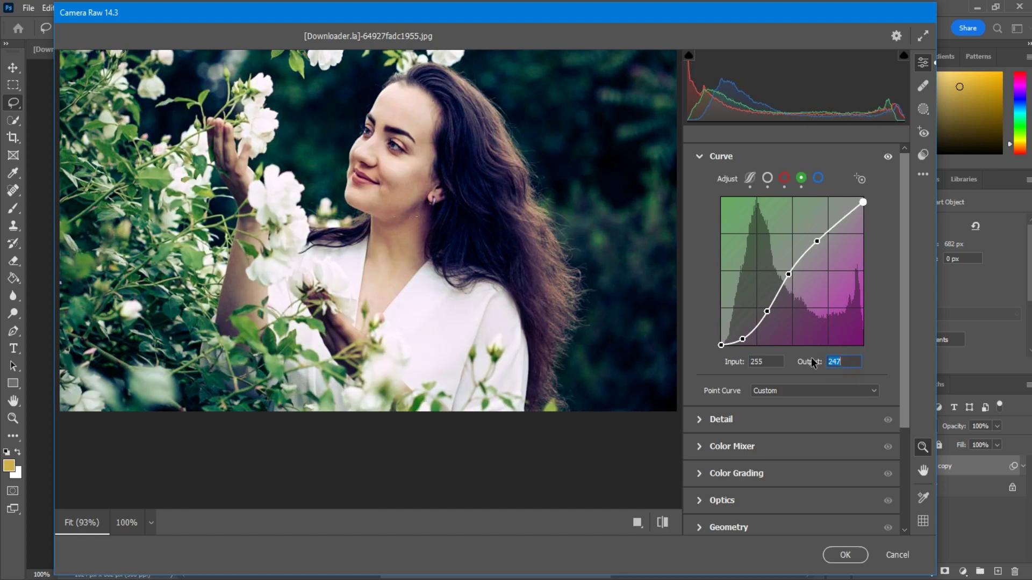
type("149")
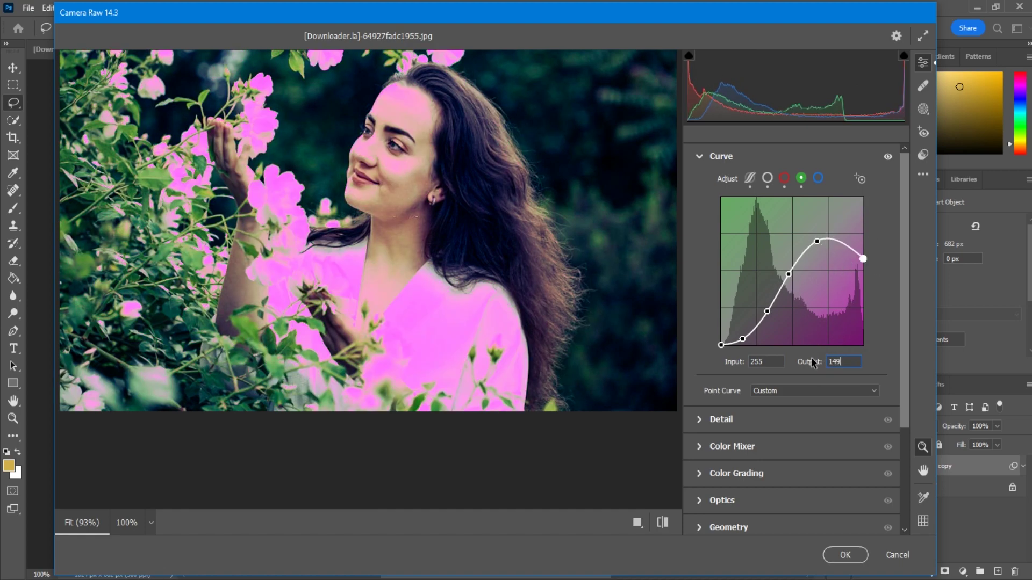
key("BackSpace")
key("BackSpace")
key("BackSpace")
type("249")
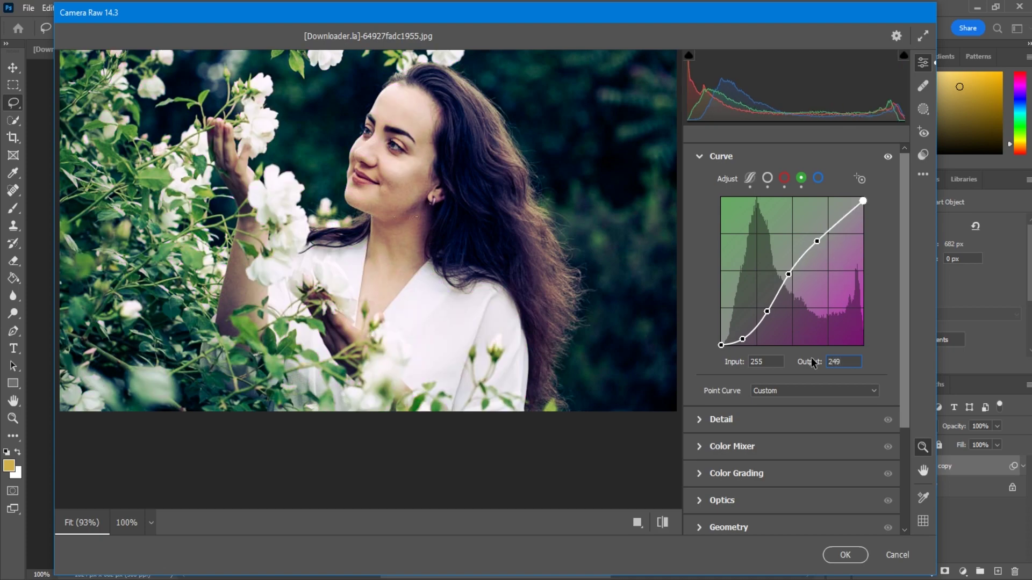
left_click(818, 178)
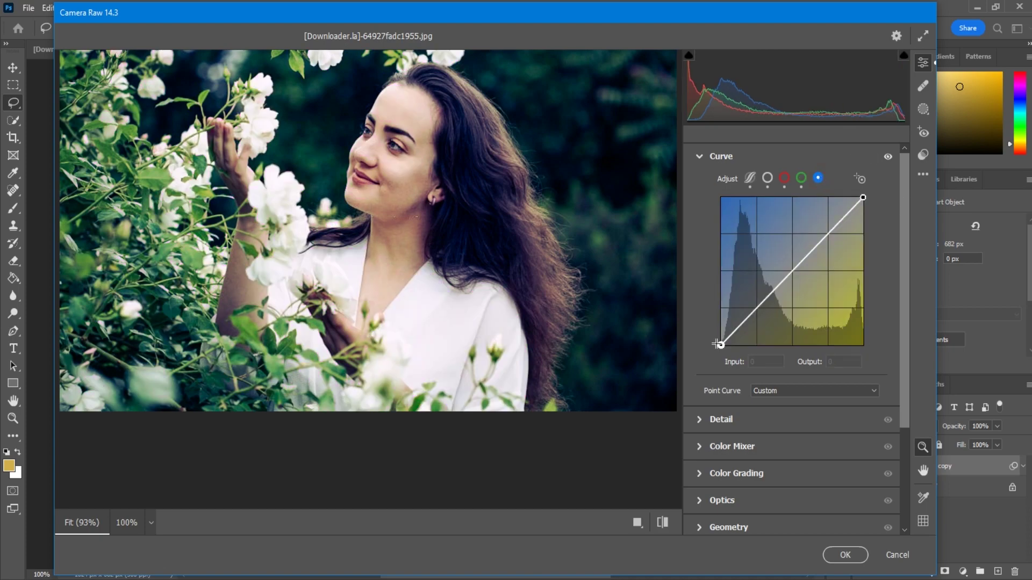
- Add four points to the Blue channel curve and set the lowest to 38→9
left_click(741, 327)
left_click(758, 311)
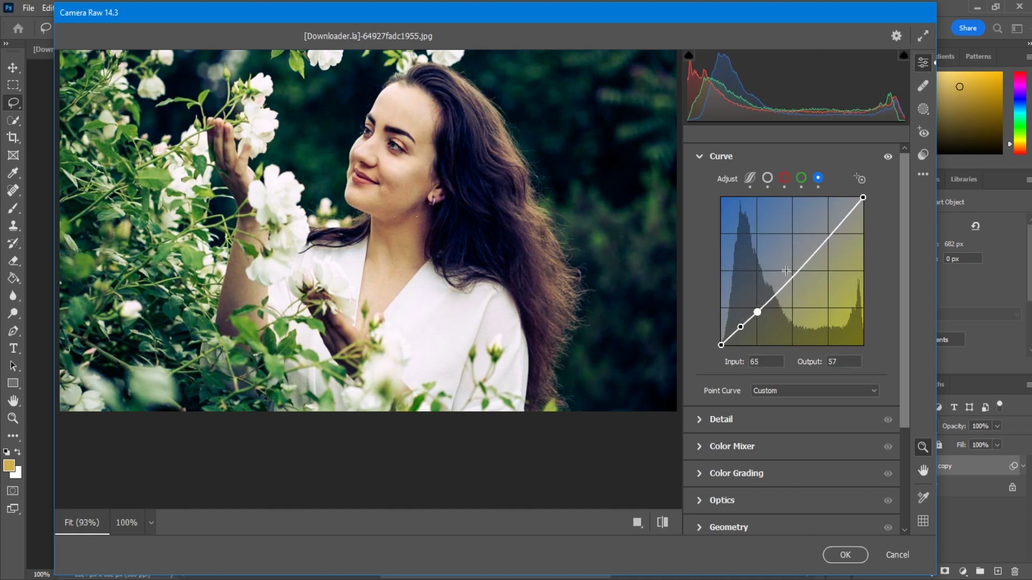
left_click(794, 274)
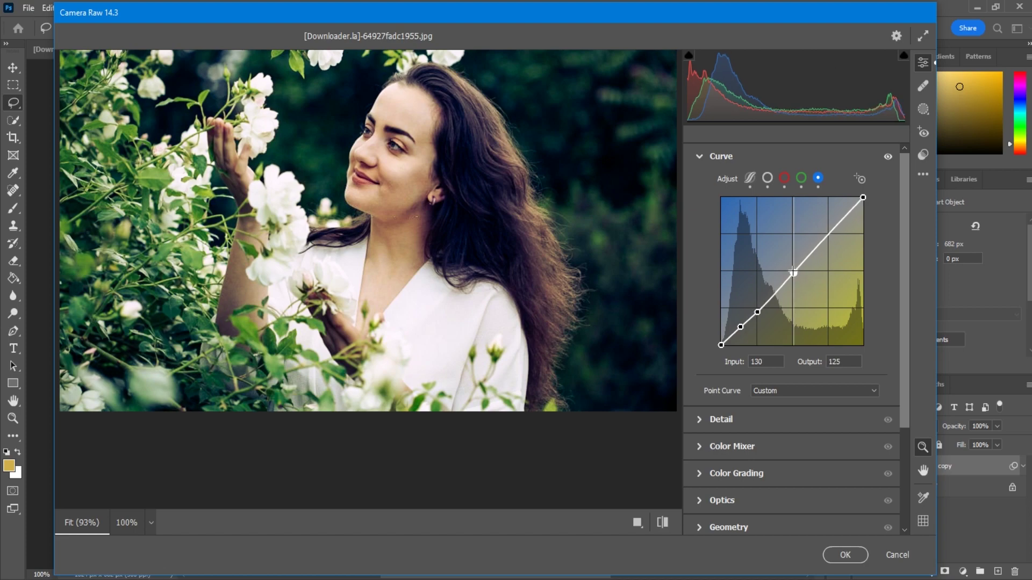
left_click(828, 234)
left_click_drag(741, 328, 741, 331)
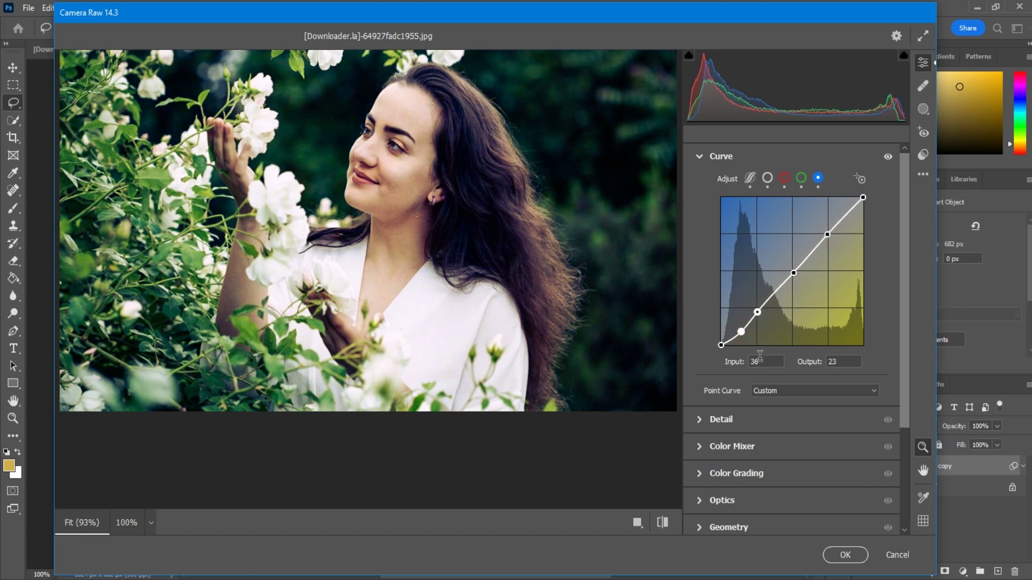
left_click(767, 362)
type("3")
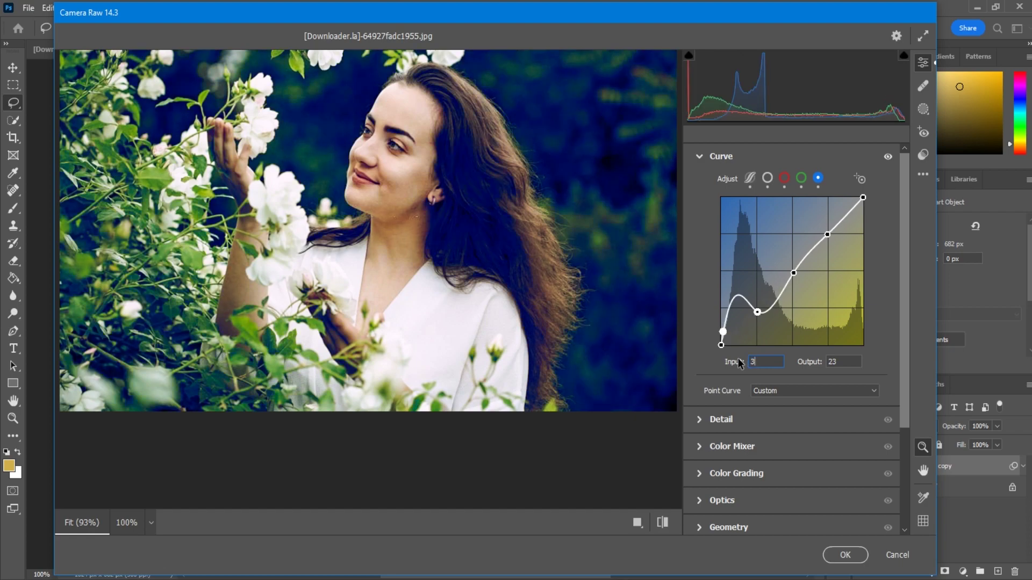
type("8")
key("Tab")
type("9")
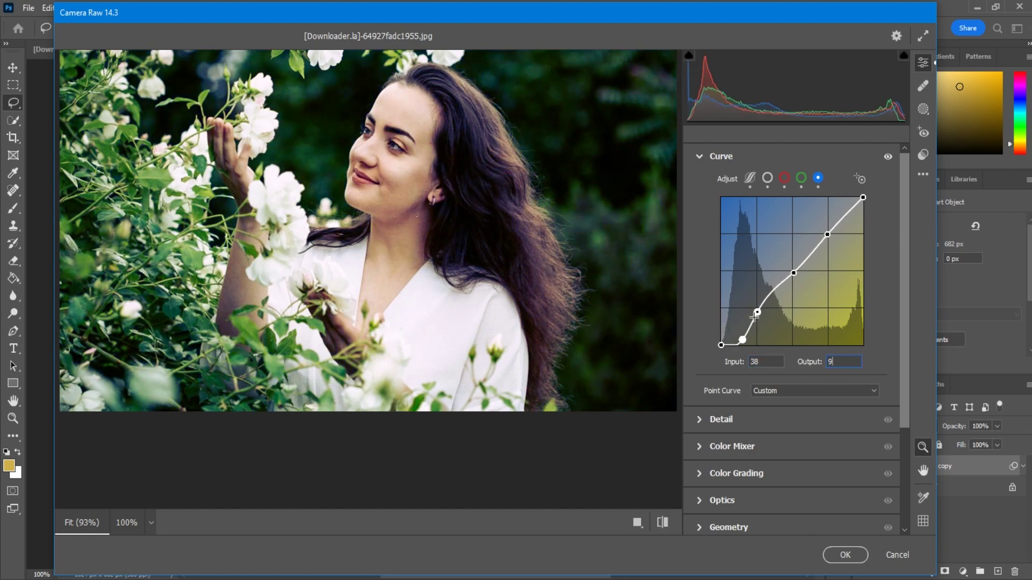
- Set the next blue-curve points to 88→61 and 123→123
left_click_drag(757, 312, 754, 317)
type("88")
key("Tab")
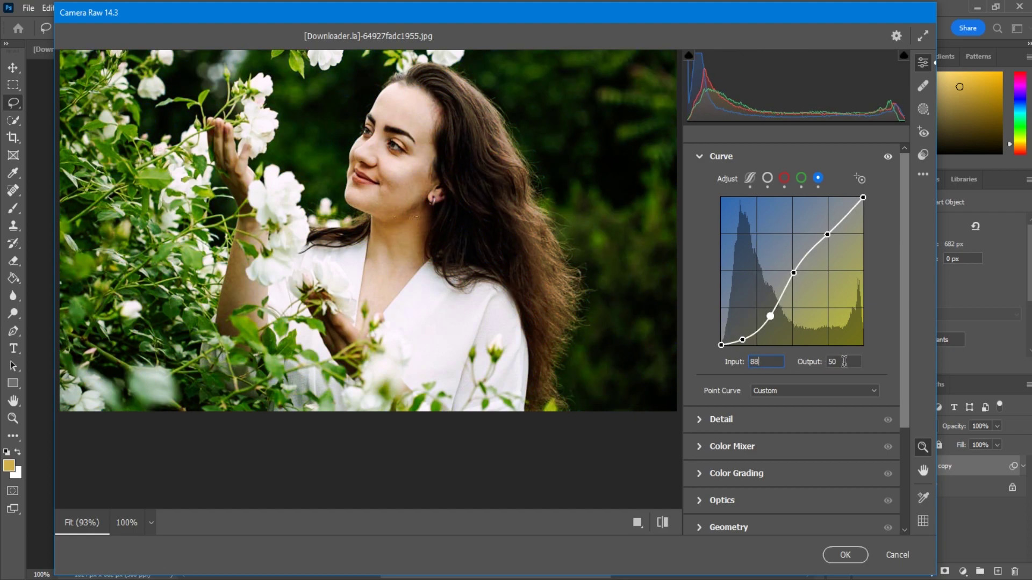
type("61")
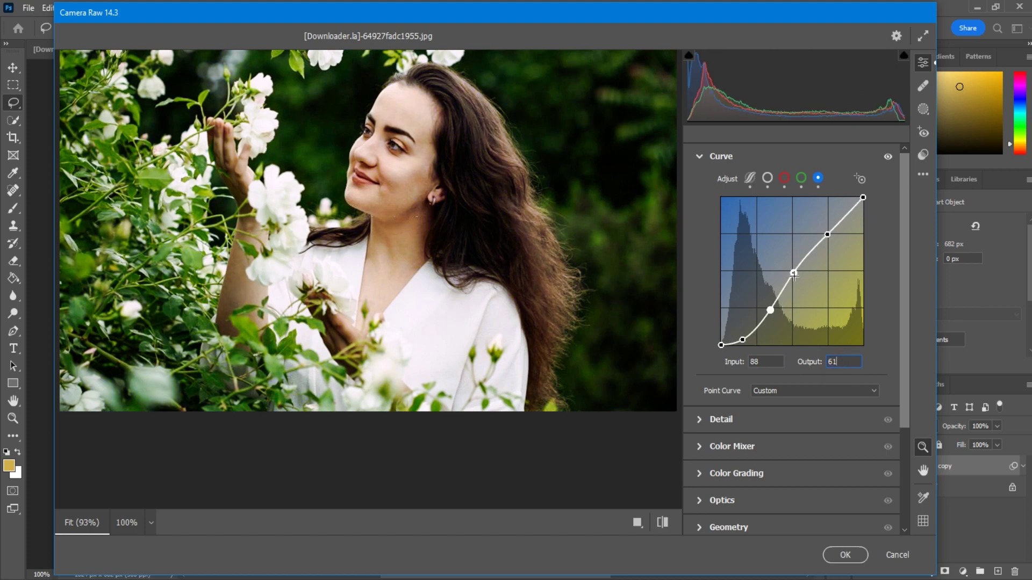
left_click(794, 274)
left_click(763, 362)
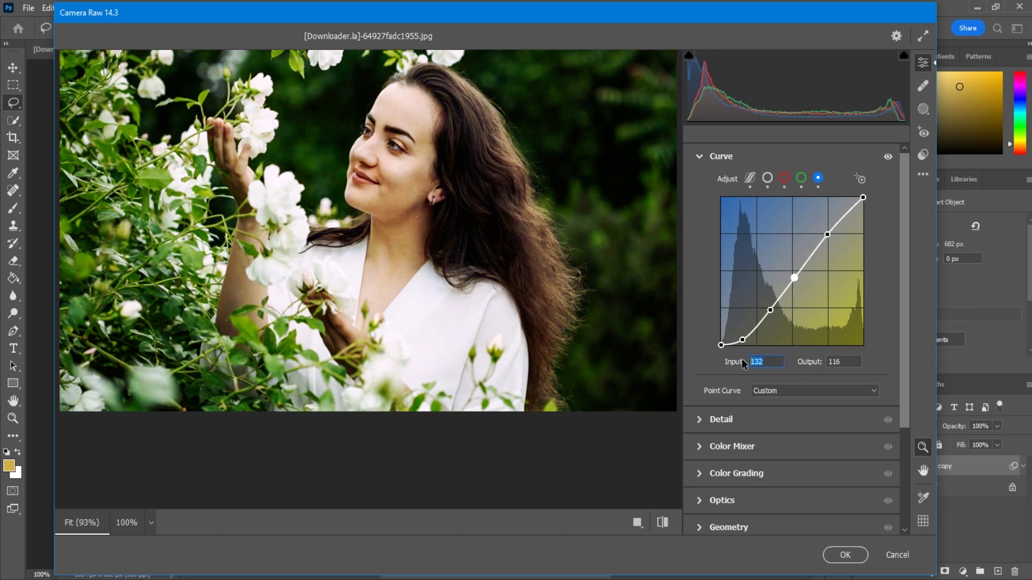
type("123")
key("Tab")
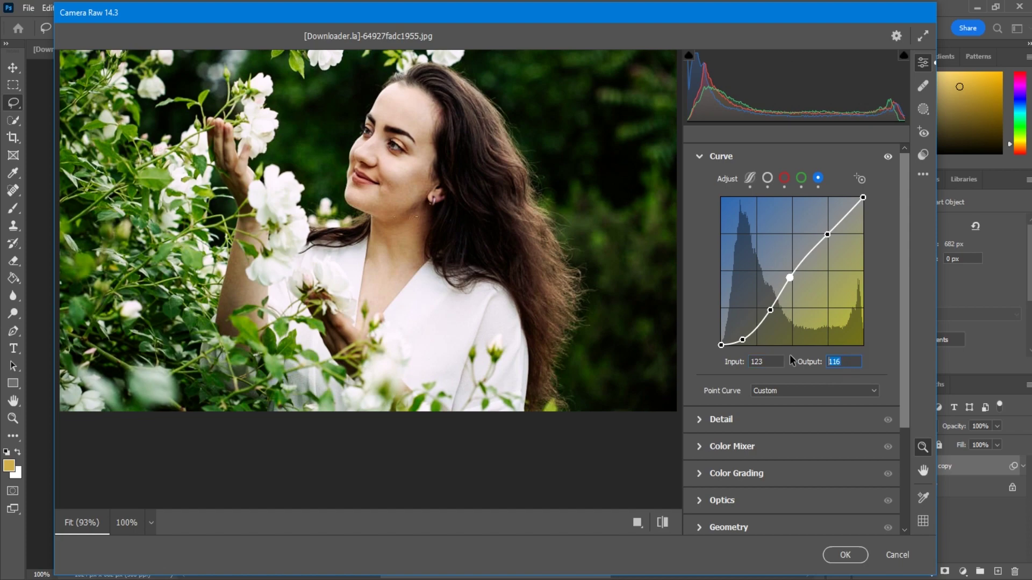
type("123")
- Set the upper blue point to 187→192 and start editing the top point's output
left_click_drag(827, 234, 826, 240)
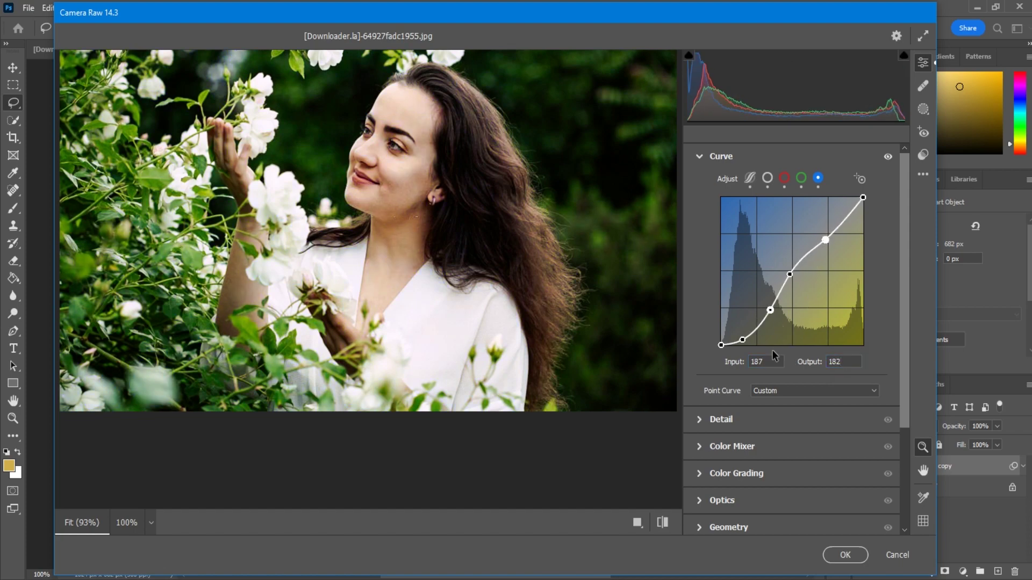
type("187")
key("Tab")
type("192")
left_click(862, 198)
double_click(843, 361)
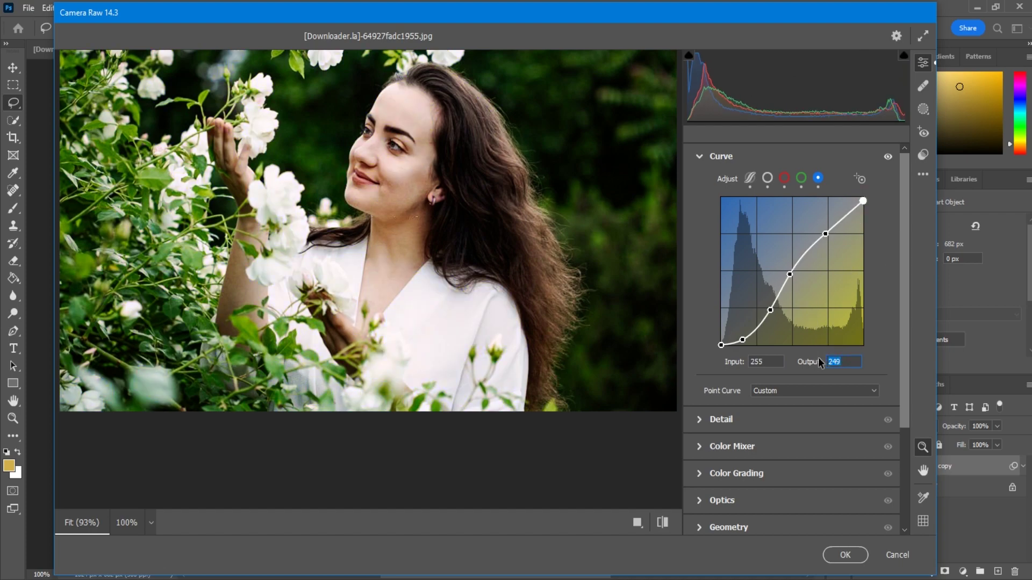
- Set the blue top point output to 248 and review the green, red, RGB and parametric curves
type("248")
scroll(816, 338, "up", 2)
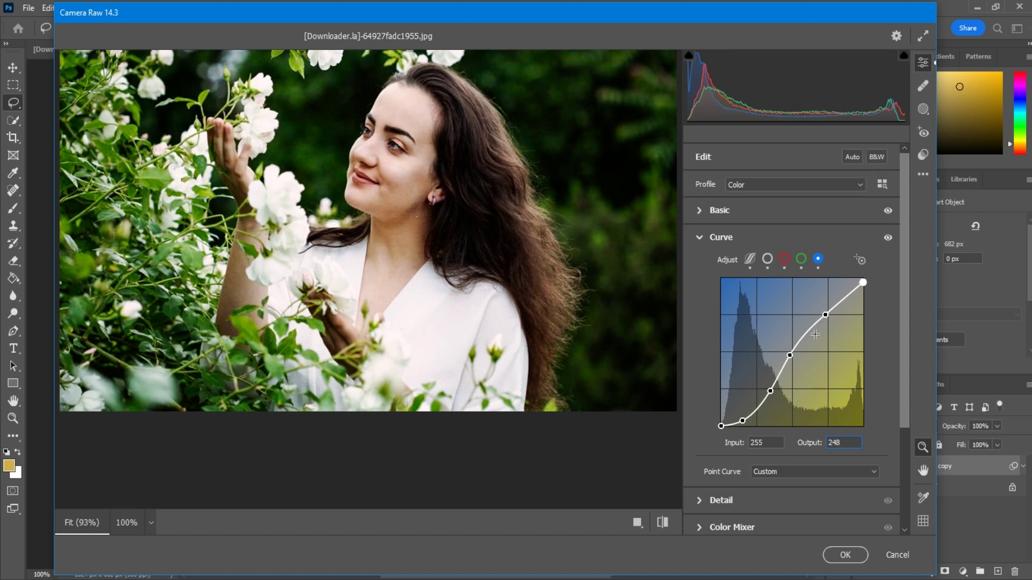
left_click(801, 259)
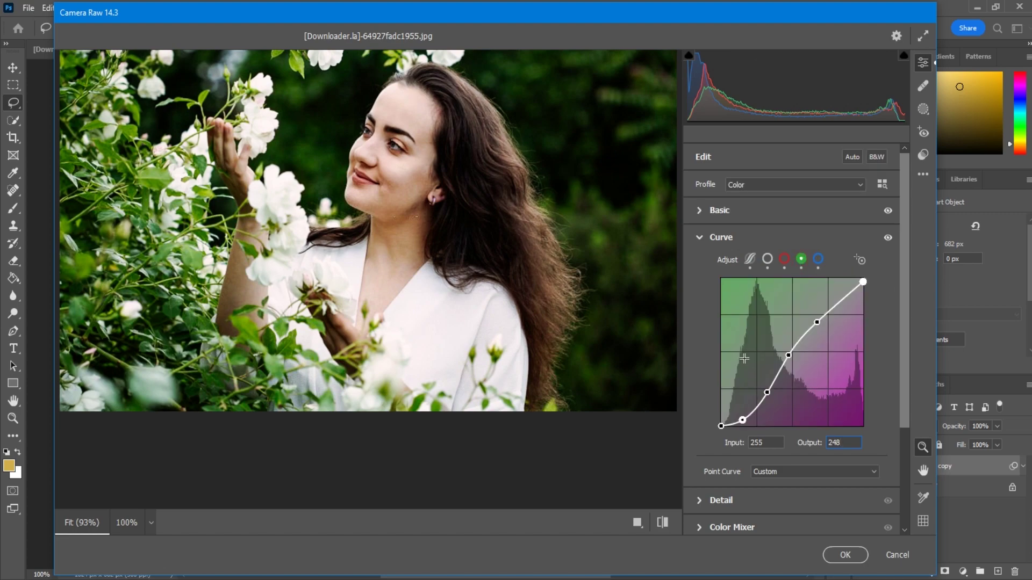
left_click(782, 264)
left_click(767, 259)
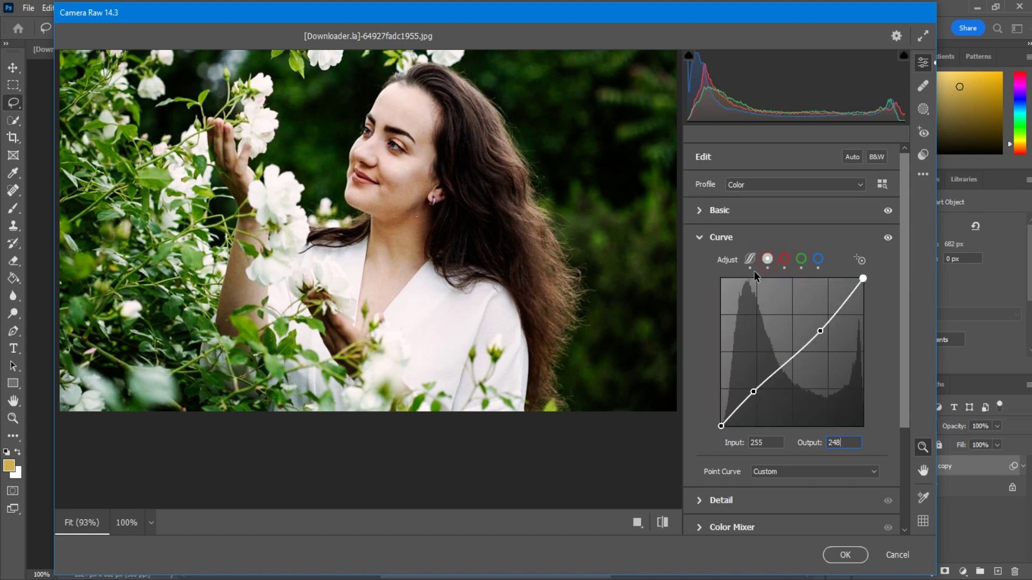
left_click(750, 260)
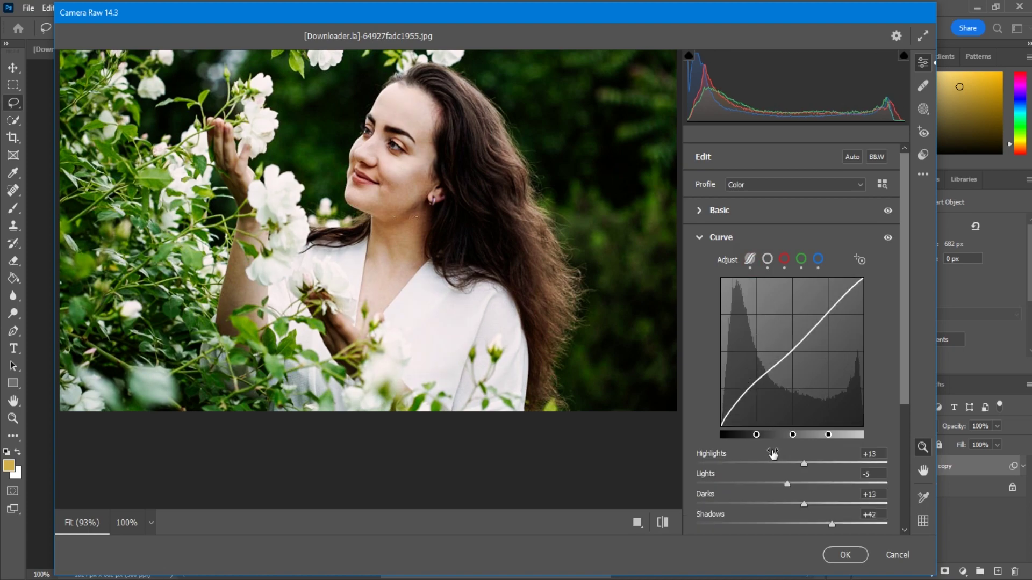
- Set Detail to Sharpening 53, Noise Reduction 23 and Color Noise Reduction 14
scroll(773, 452, "down", 3)
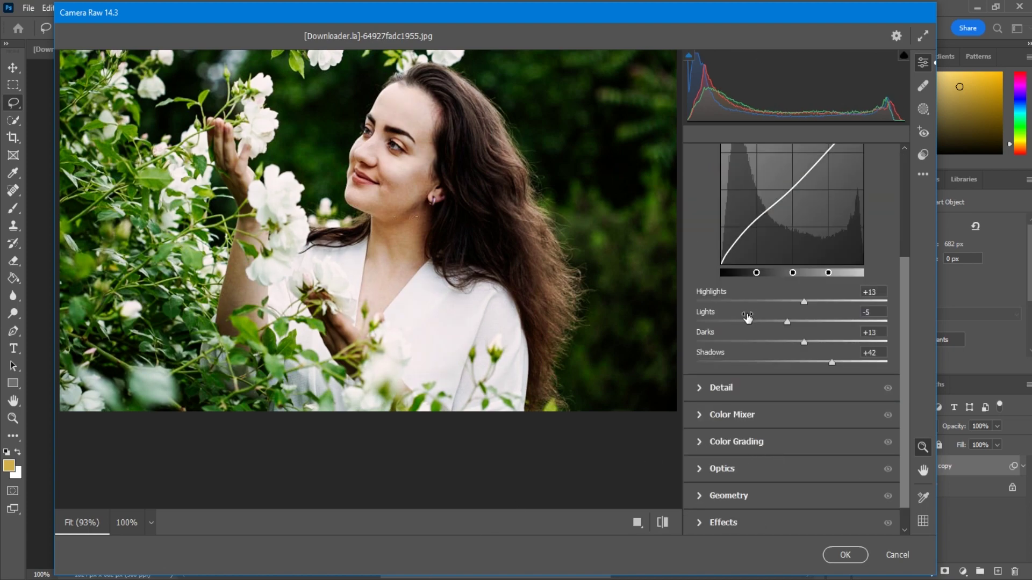
scroll(739, 314, "down", 1)
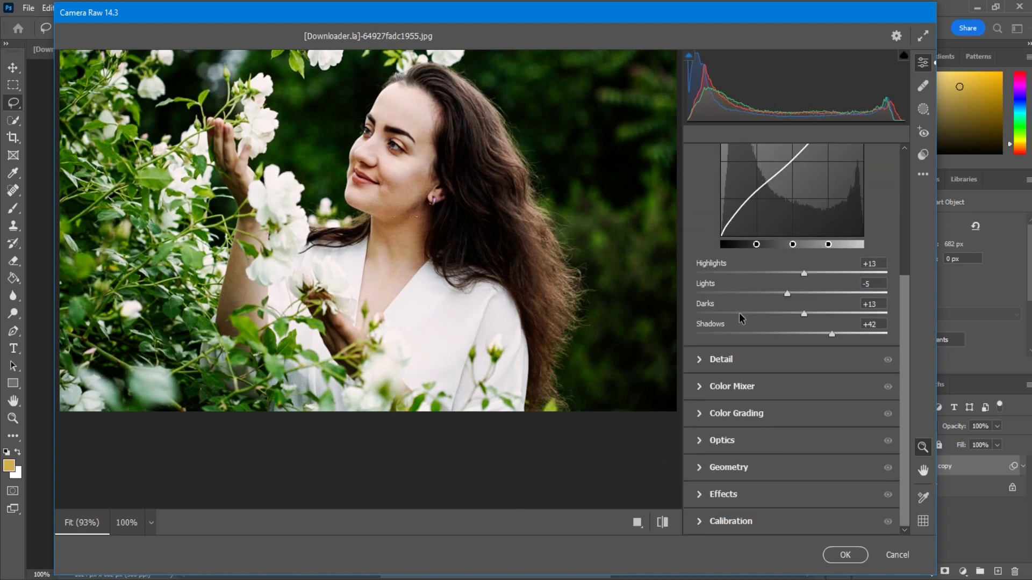
left_click(701, 360)
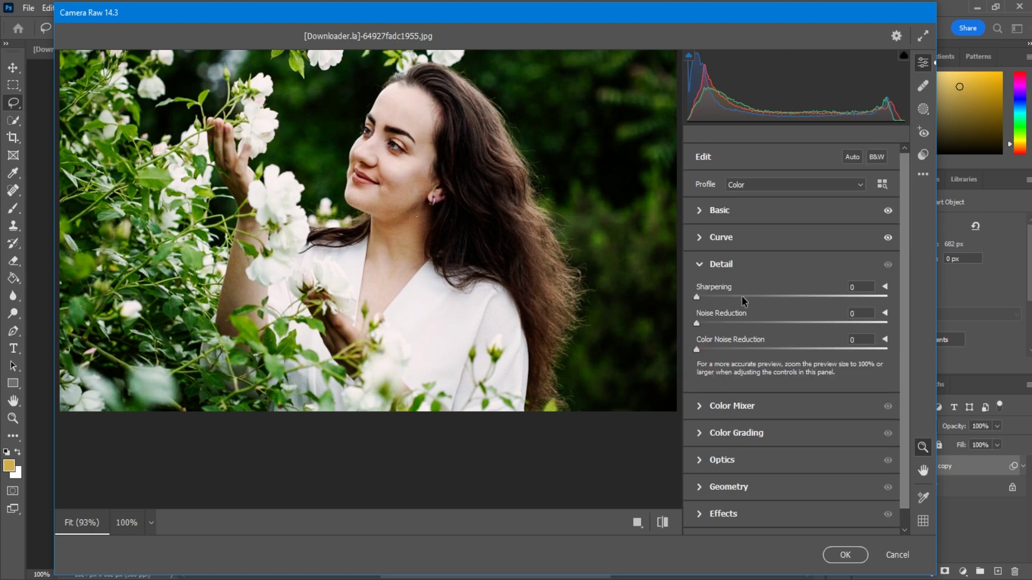
left_click_drag(759, 298, 764, 298)
left_click(732, 323)
left_click(722, 349)
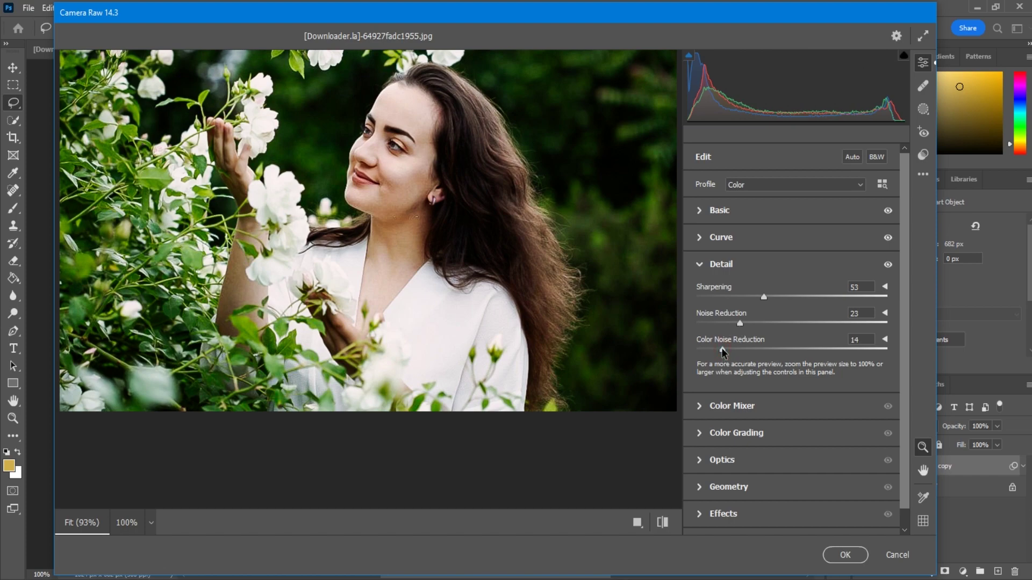
left_click(704, 406)
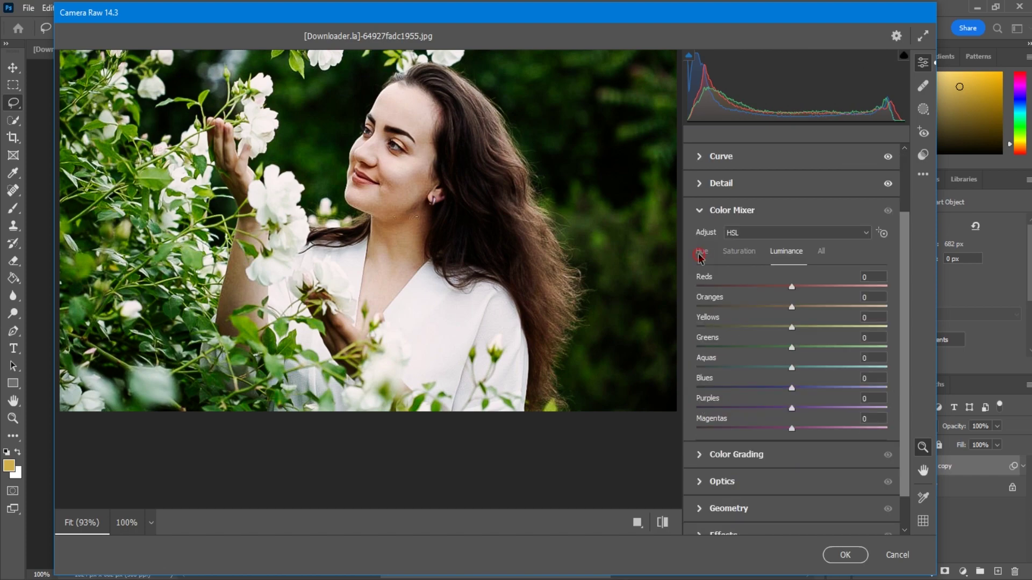
- Shift the HSL hues: Reds +31 and Purples −37
left_click(700, 253)
left_click(815, 285)
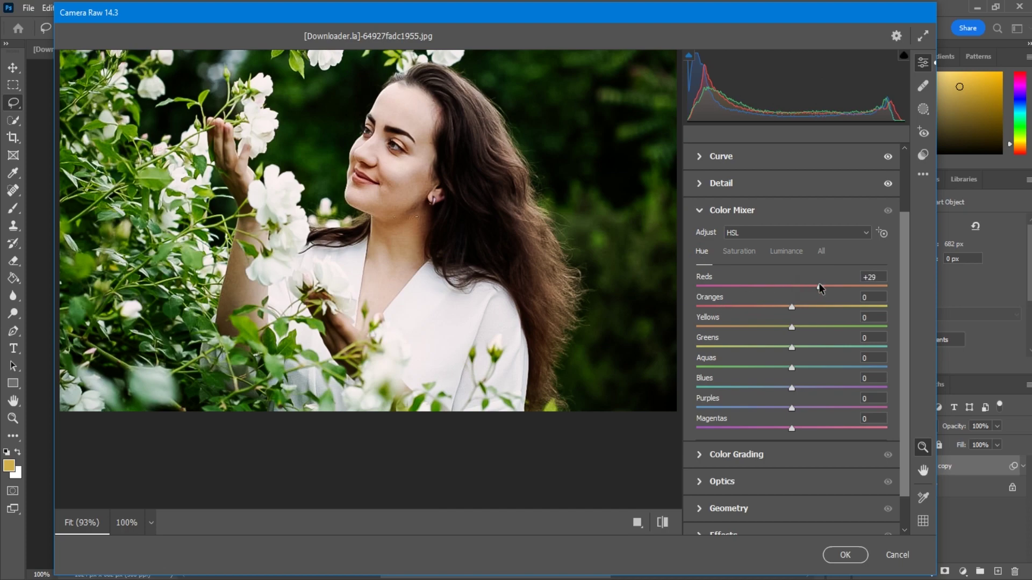
left_click_drag(818, 283, 821, 282)
mouse_move(774, 407)
left_mouse_down()
mouse_move(754, 411)
mouse_move(763, 428)
left_mouse_up()
- Desaturate Reds to −18, Aquas to −86, and Blues, Purples and Magentas to −100
left_click(739, 251)
mouse_move(792, 287)
left_mouse_down()
mouse_move(771, 287)
mouse_move(803, 327)
mouse_move(782, 351)
mouse_move(712, 377)
left_mouse_up()
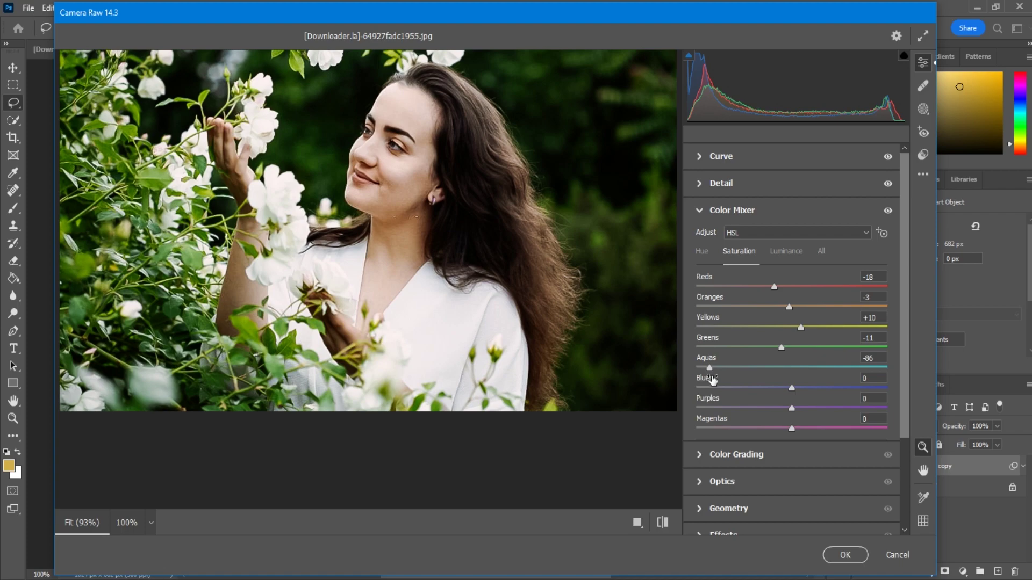
mouse_move(704, 388)
left_mouse_down()
mouse_move(684, 388)
mouse_move(686, 409)
mouse_move(707, 431)
left_mouse_up()
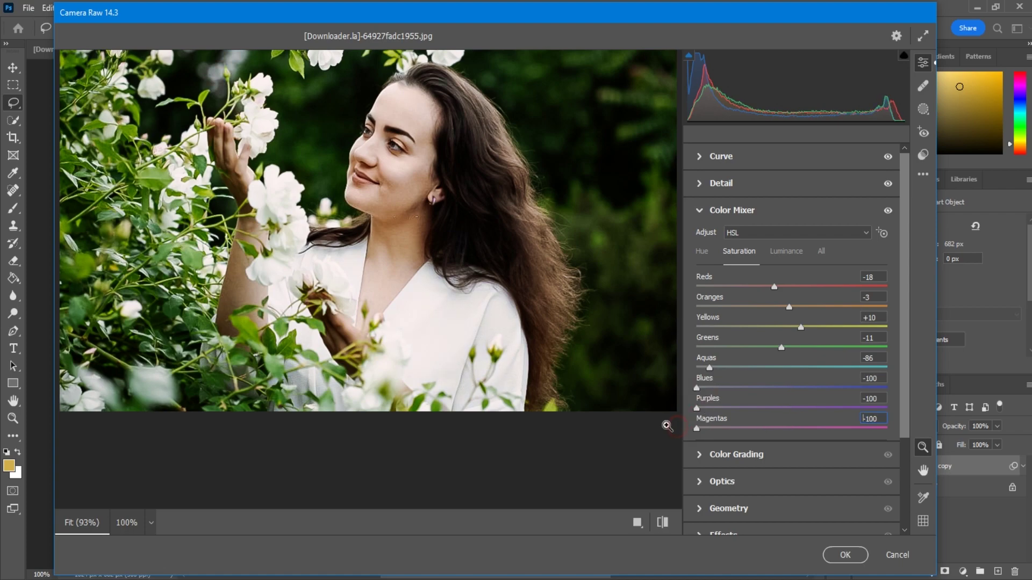
left_click(784, 261)
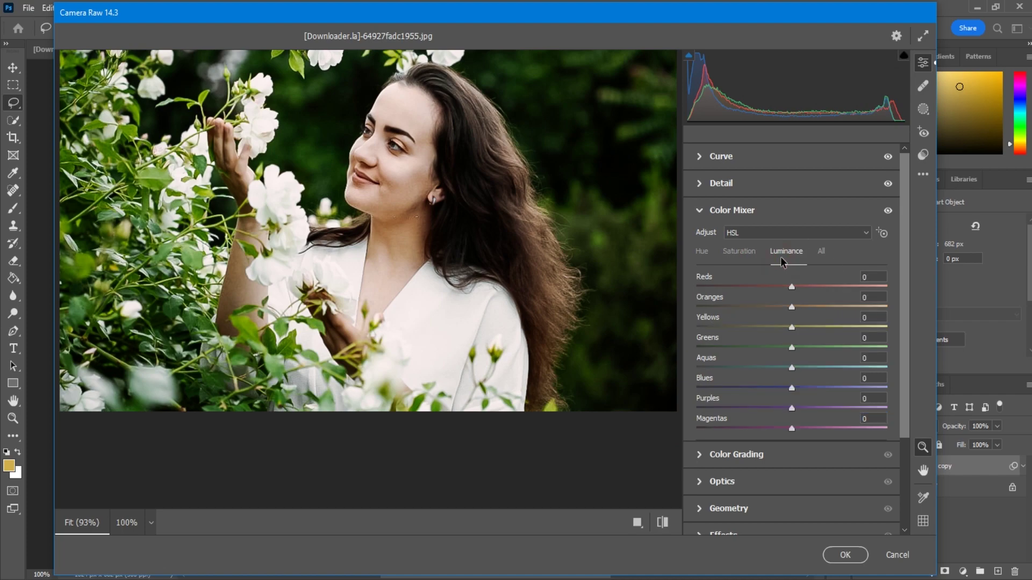
- Set luminance Reds −35, Oranges +22, Greens −17, Blues −48 and Magentas −14
mouse_move(792, 286)
left_mouse_down()
mouse_move(755, 285)
mouse_move(814, 309)
mouse_move(776, 350)
mouse_move(781, 368)
left_mouse_up()
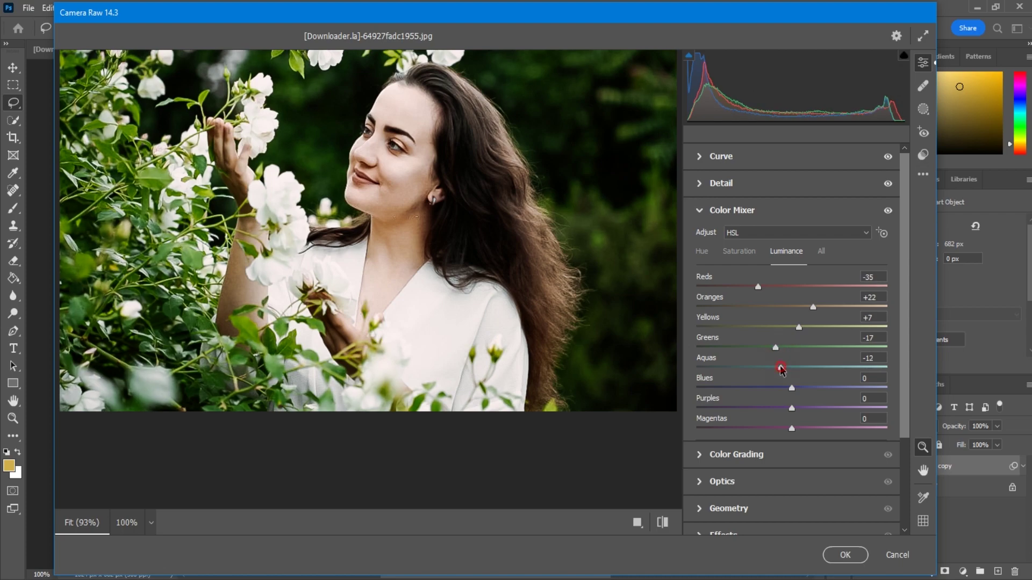
left_click(751, 387)
left_click_drag(751, 388, 797, 409)
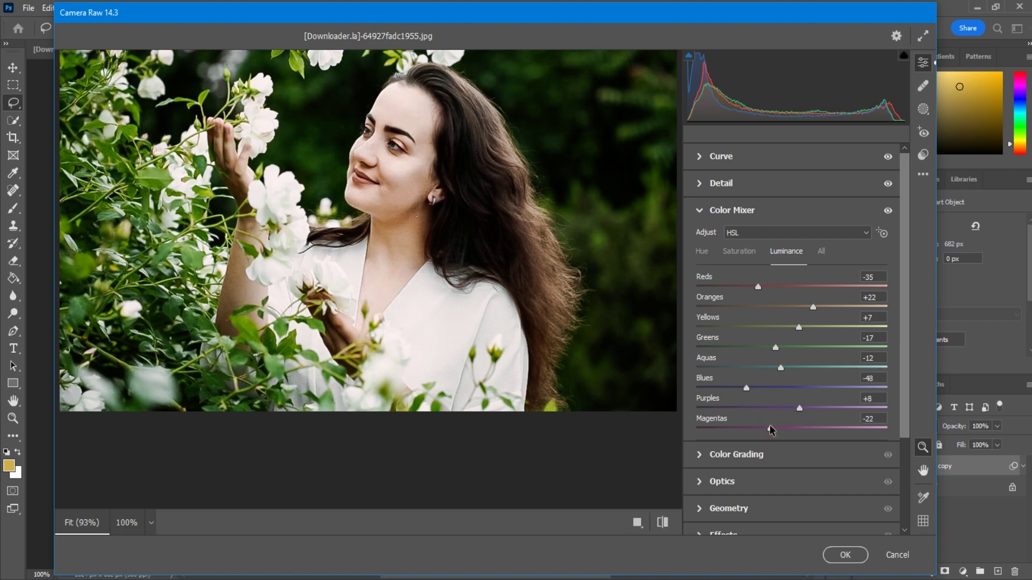
left_click_drag(770, 428, 776, 428)
- Tint the Highlights wheel blue at Hue 218, Saturation 11, with Blending 100 and Balance +67
scroll(705, 400, "down", 1)
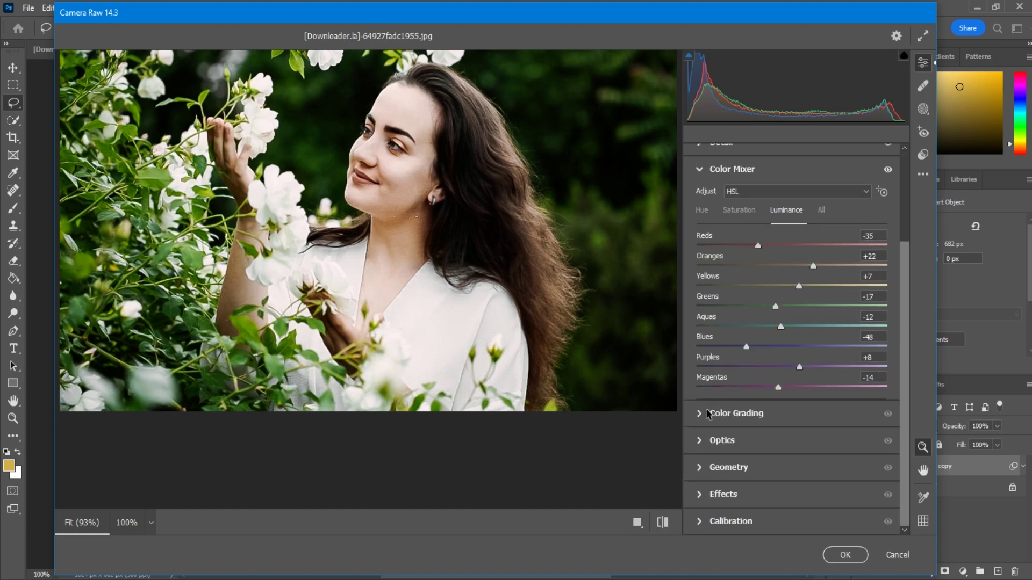
left_click(709, 427)
scroll(731, 387, "down", 2)
scroll(749, 361, "up", 2)
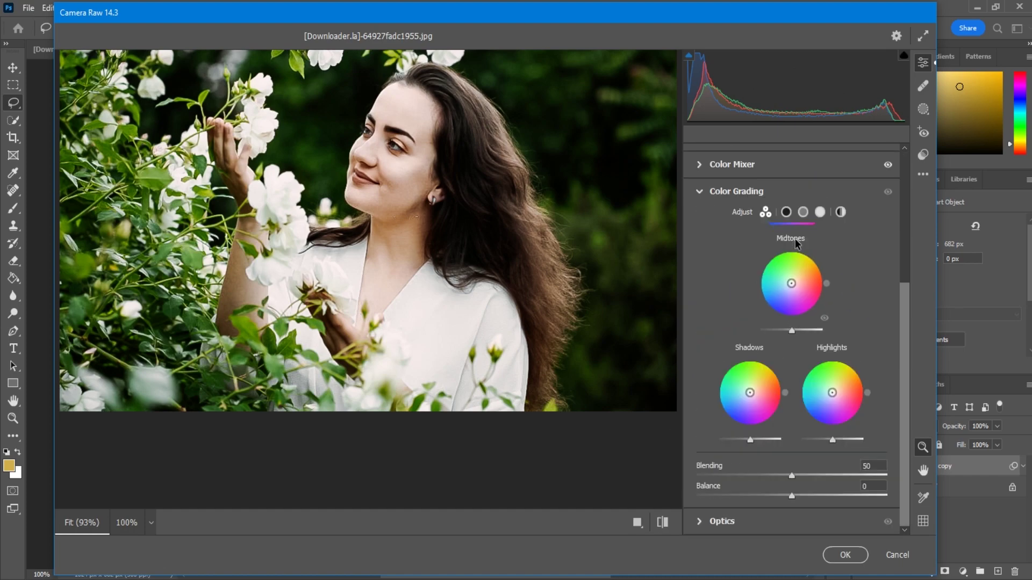
left_click(820, 212)
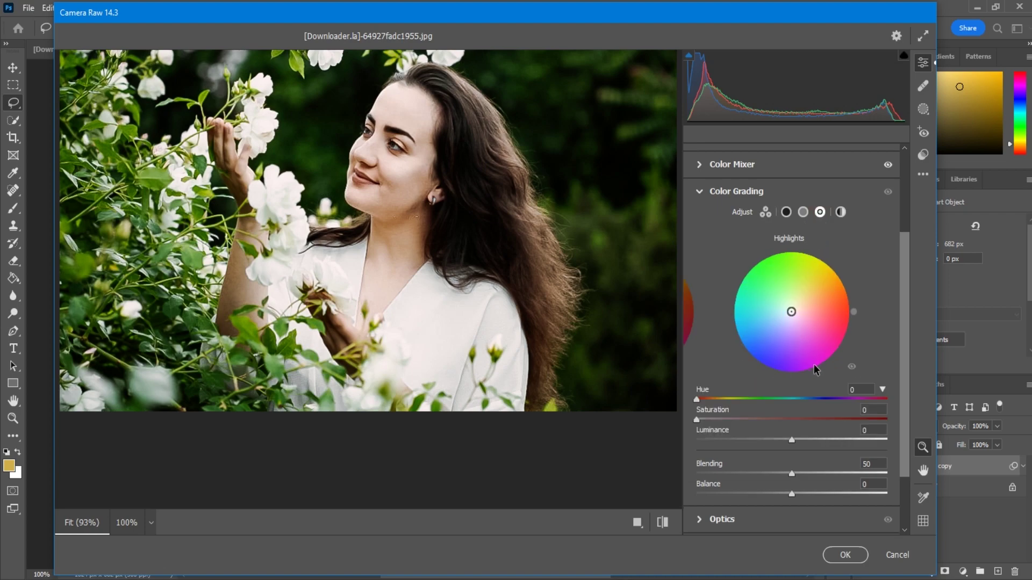
left_click_drag(798, 399, 810, 400)
left_click(721, 421)
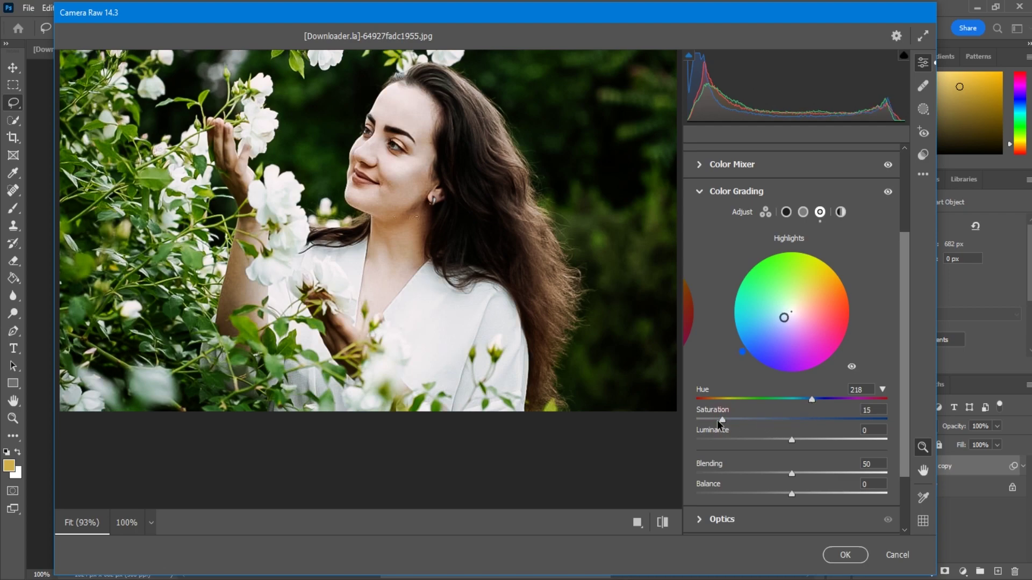
scroll(832, 397, "down", 3)
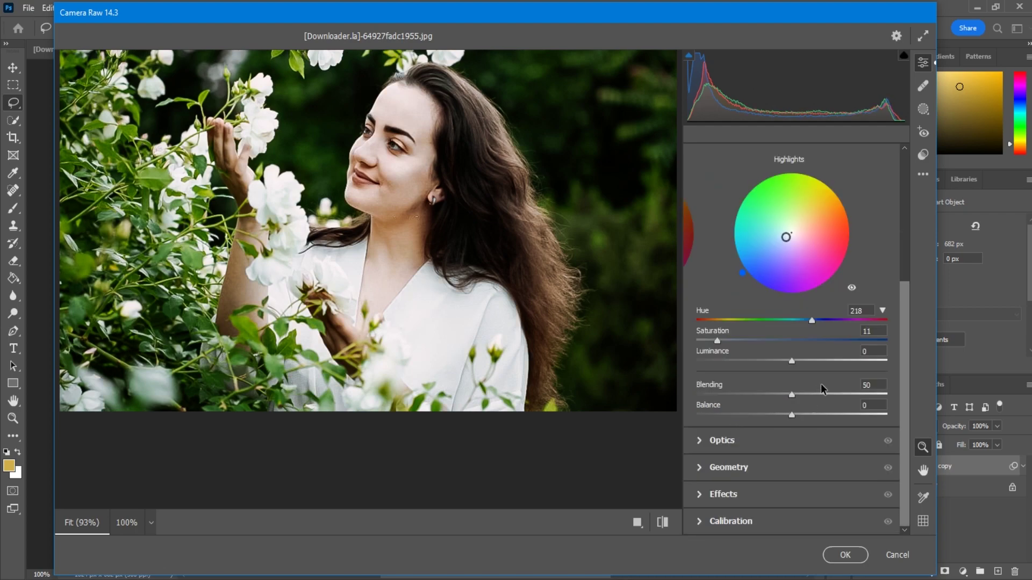
left_click_drag(831, 396, 891, 393)
- Set the Blue Primary calibration to Hue -15 and Saturation -6
left_click(693, 526)
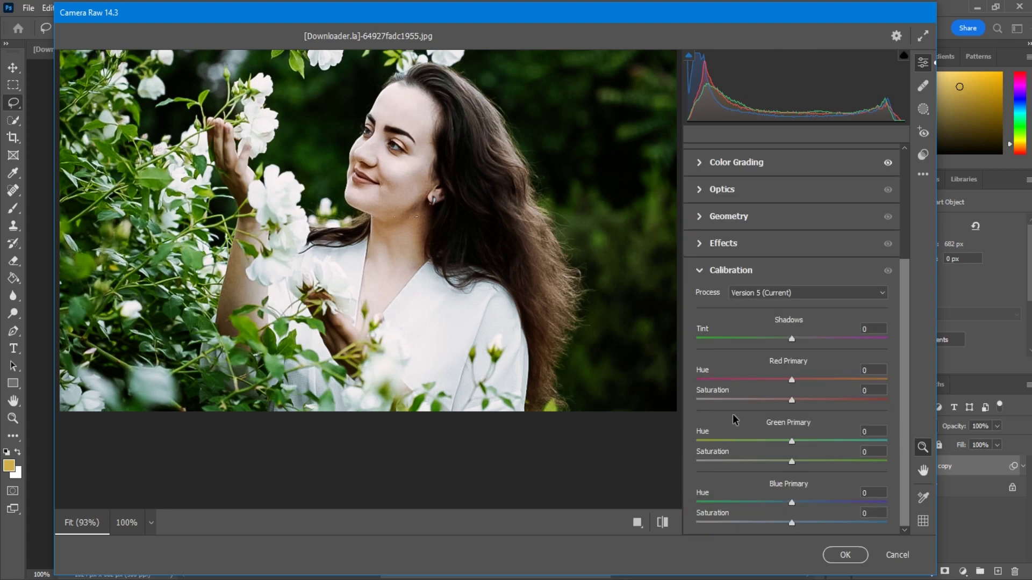
mouse_move(792, 503)
left_mouse_down()
mouse_move(776, 503)
mouse_move(784, 527)
left_mouse_up()
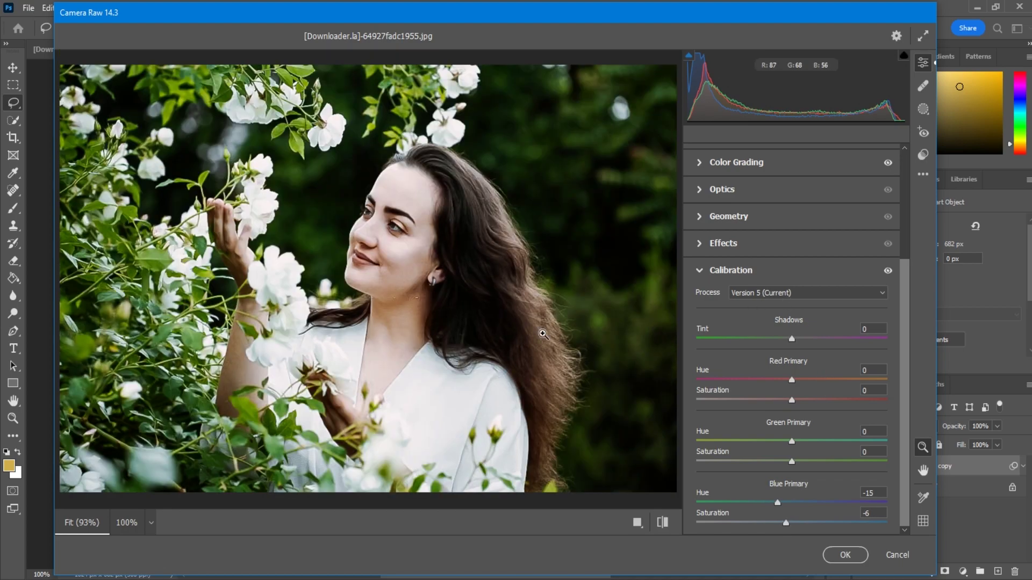
left_click(923, 174)
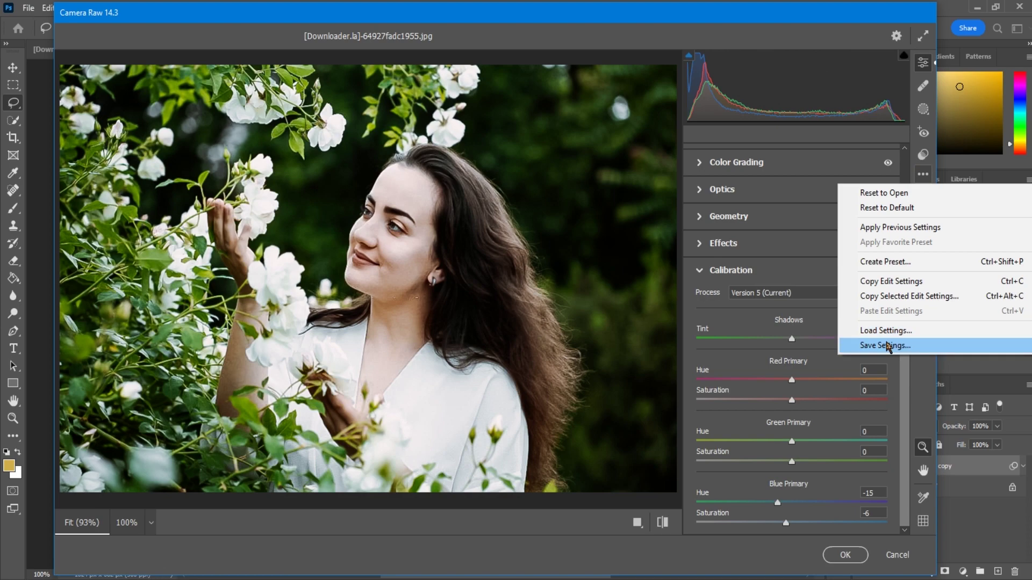
- Save the settings as 'green light effect.xmp' in F:\JUNE NEW\GREENLIGHT EFFECT and apply the filter
left_click(888, 345)
left_click(634, 124)
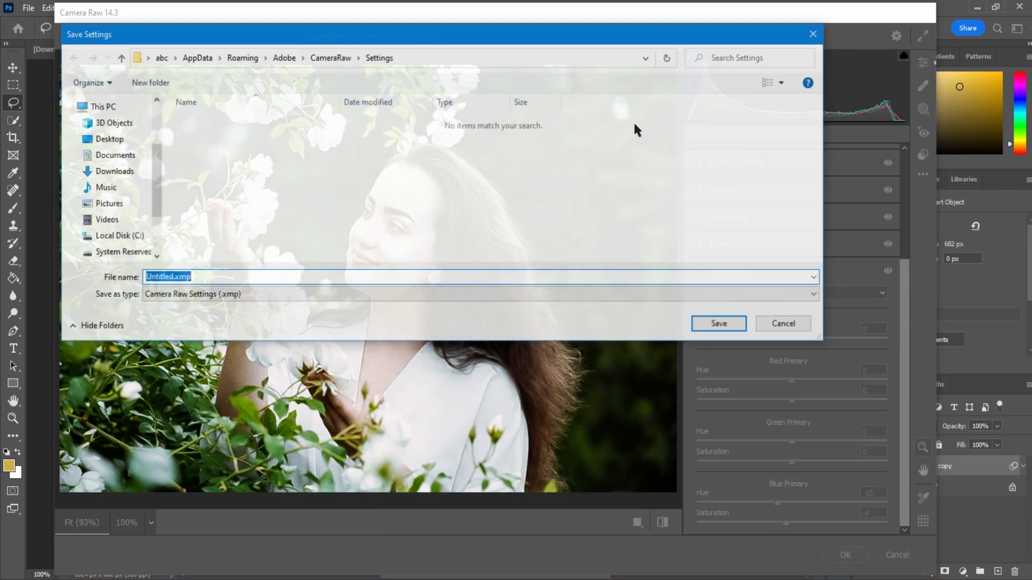
scroll(141, 198, "down", 2)
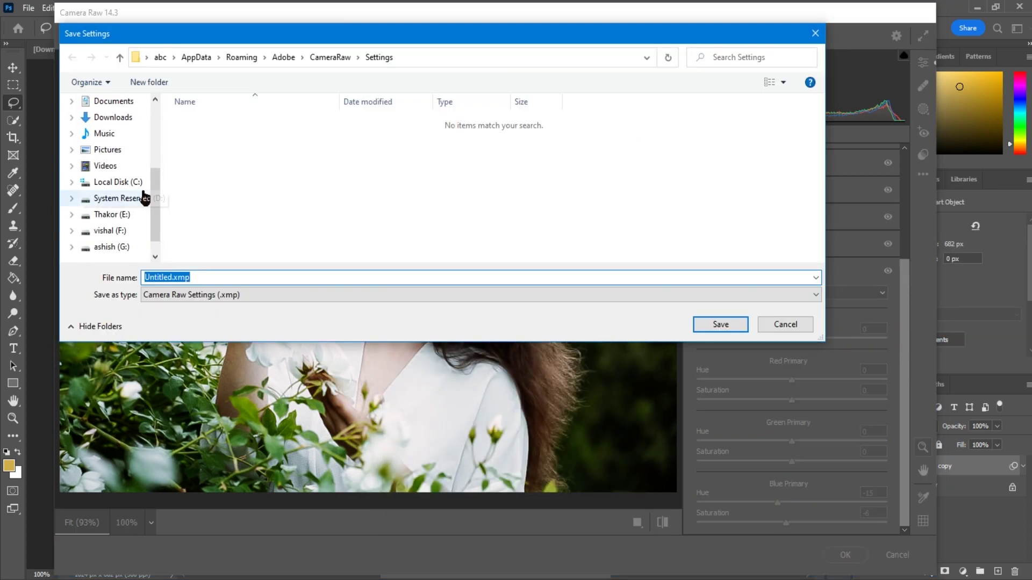
left_click(109, 215)
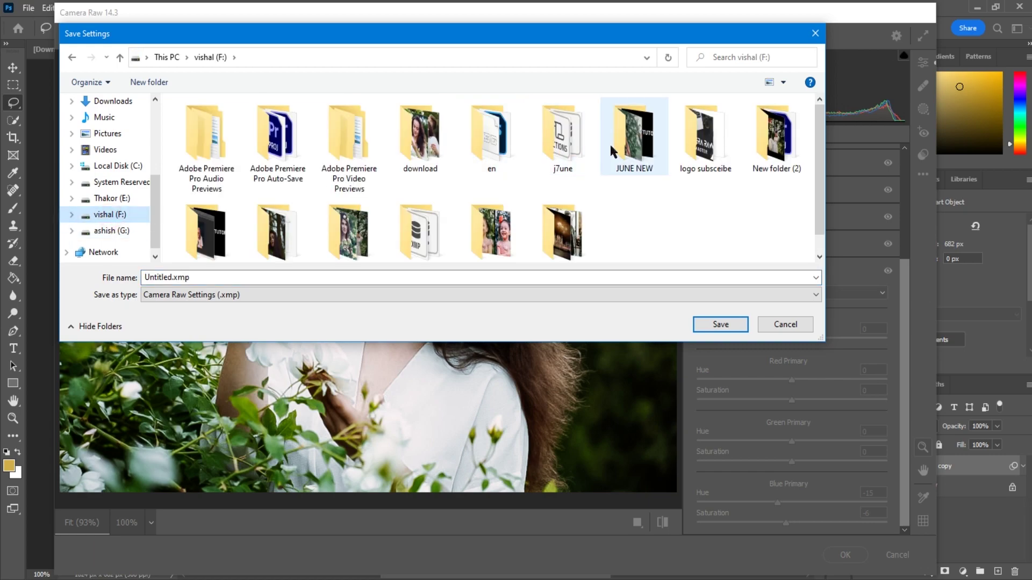
double_click(635, 135)
double_click(226, 150)
double_click(199, 278)
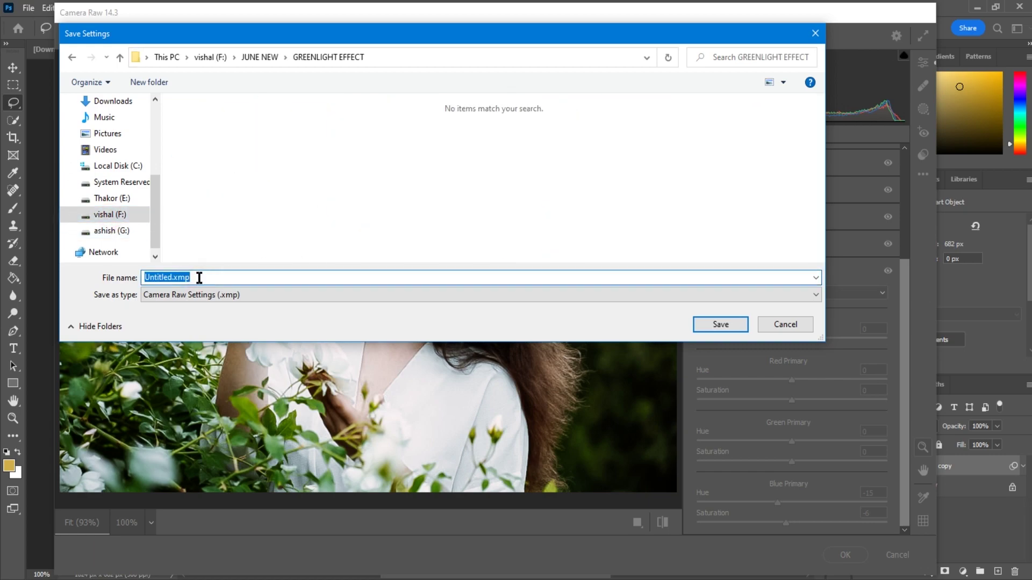
type("green light effect")
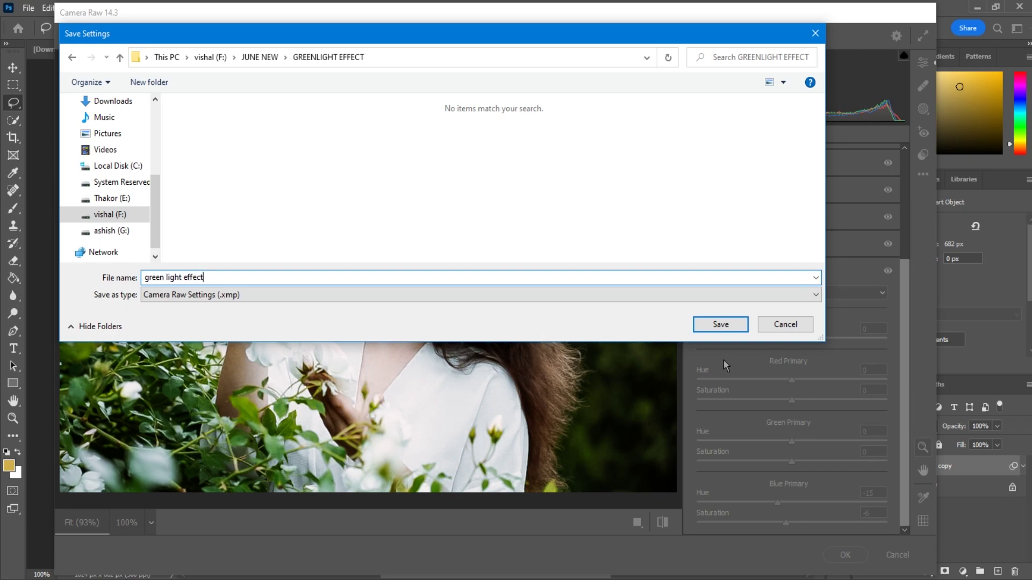
left_click(726, 324)
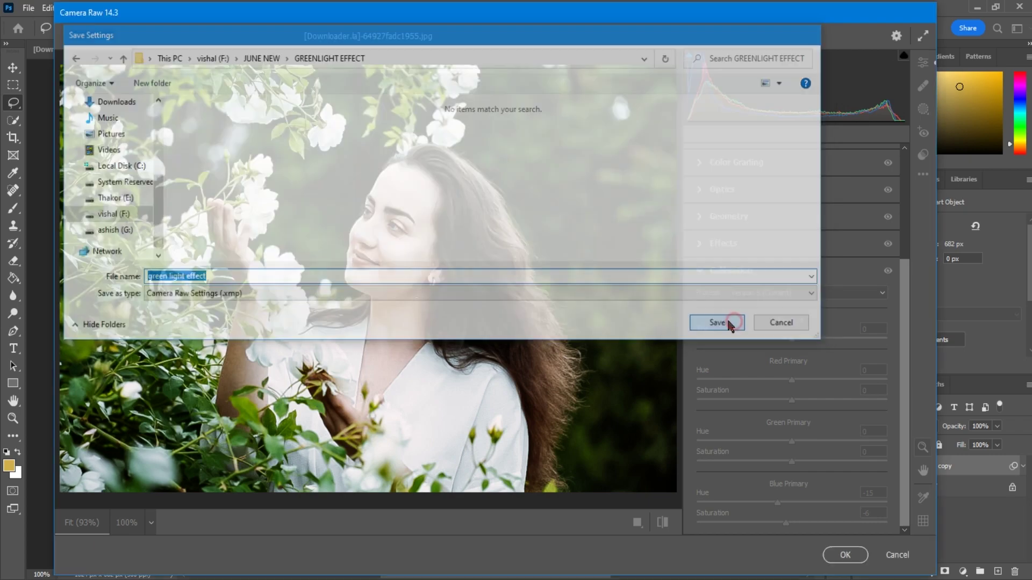
left_click(844, 555)
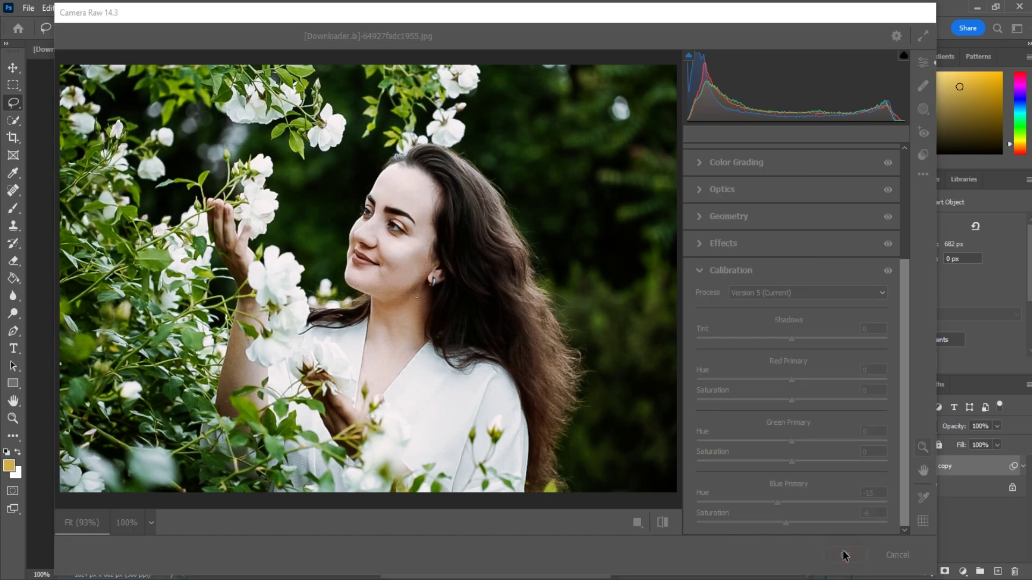
- Switch to the couple photo and open it in the Camera Raw Filter
left_click(862, 468)
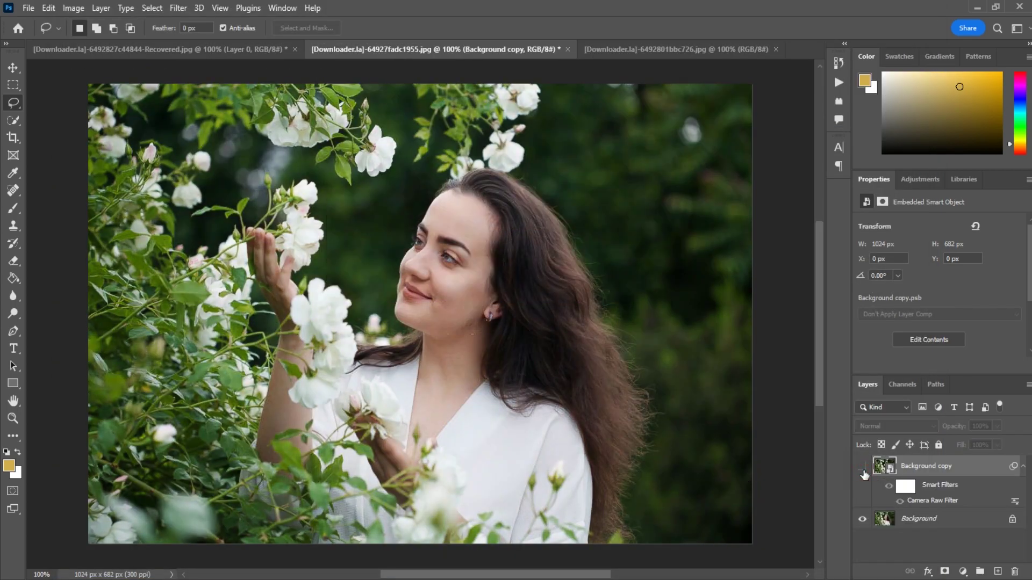
left_click(243, 51)
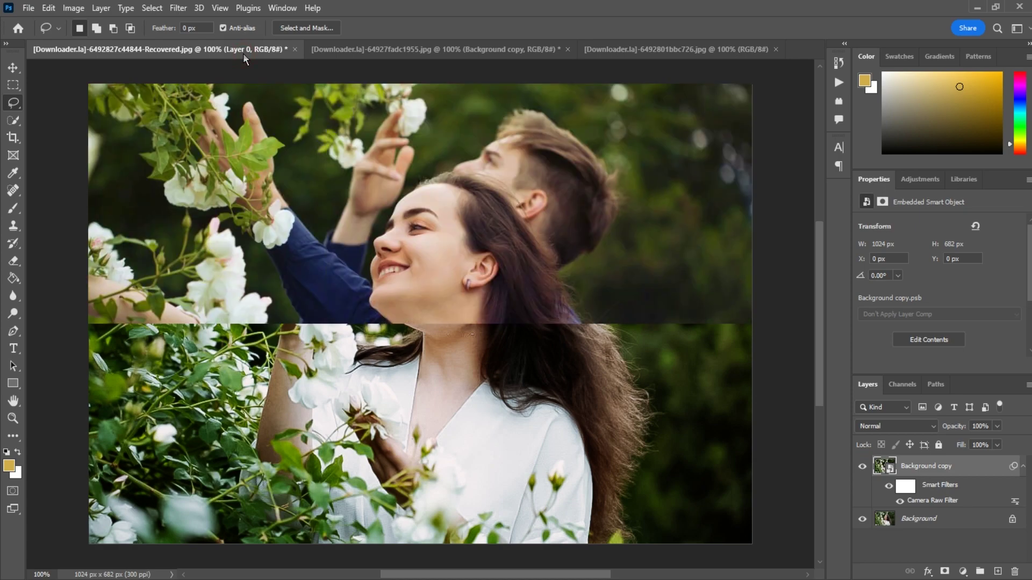
left_click(178, 8)
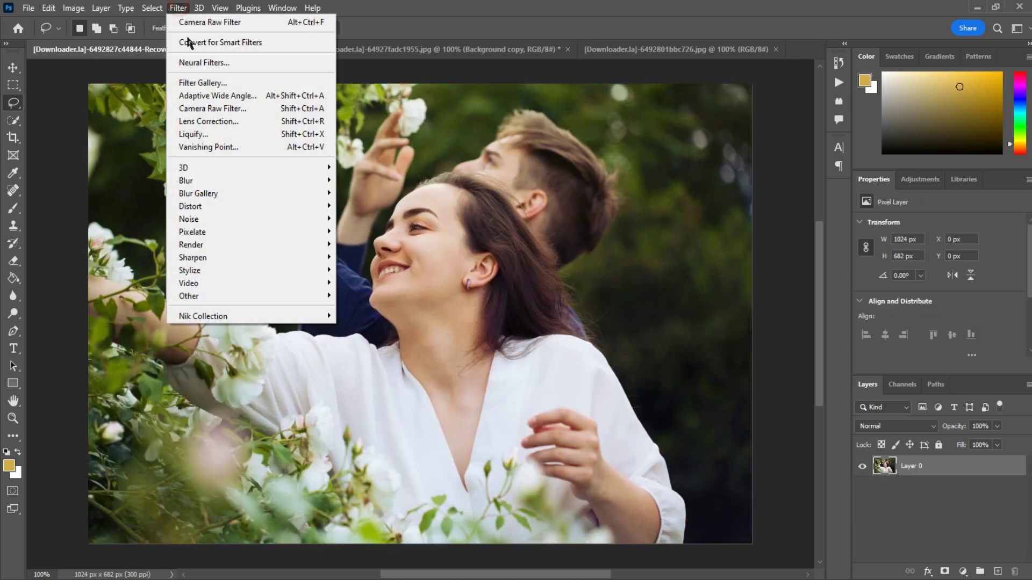
left_click(206, 110)
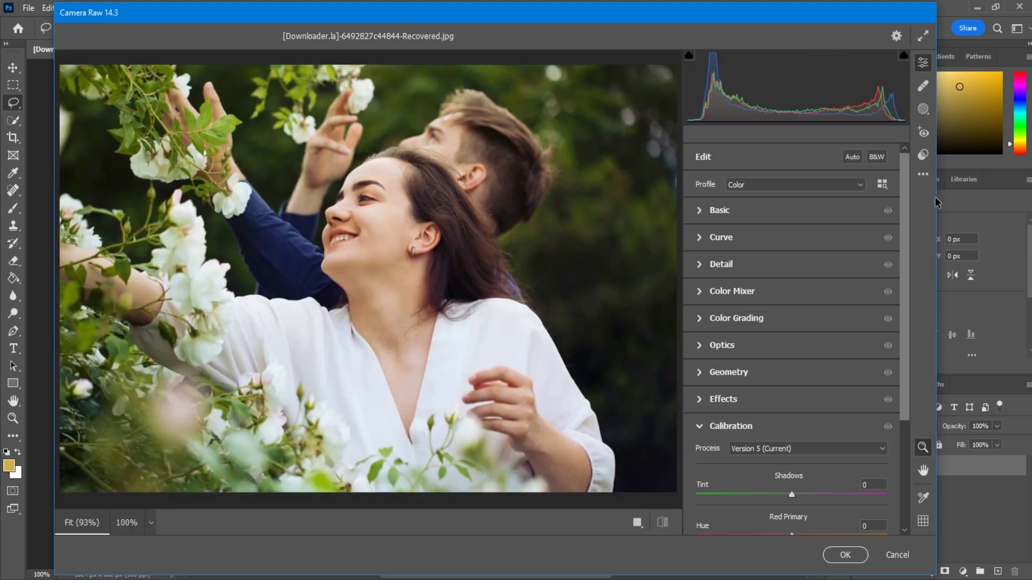
- Load green light effect.xmp from the GREENLIGHT EFFECT folder and apply it to the photo
left_click(923, 174)
left_click(906, 331)
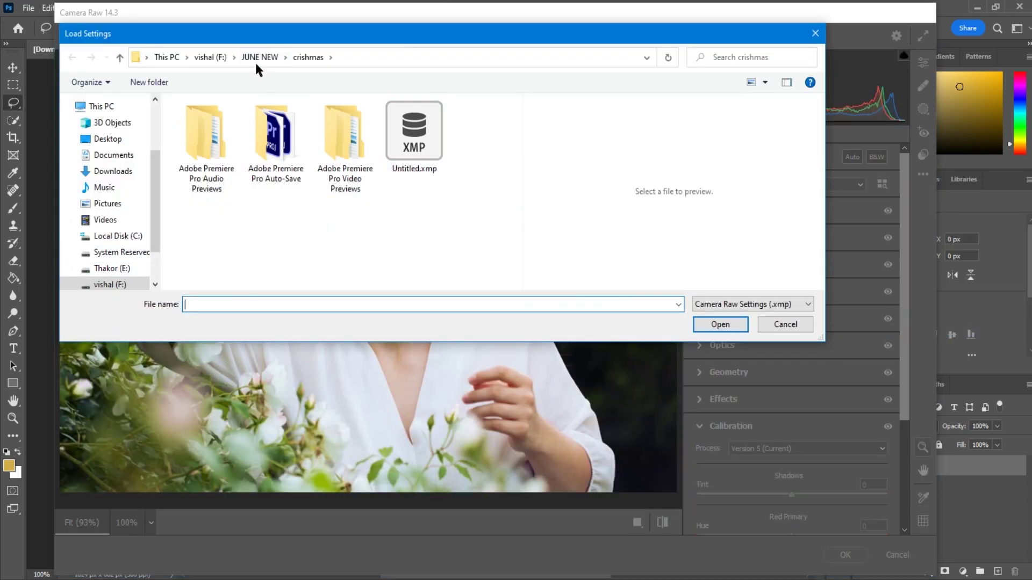
left_click(256, 58)
double_click(220, 148)
left_click(218, 143)
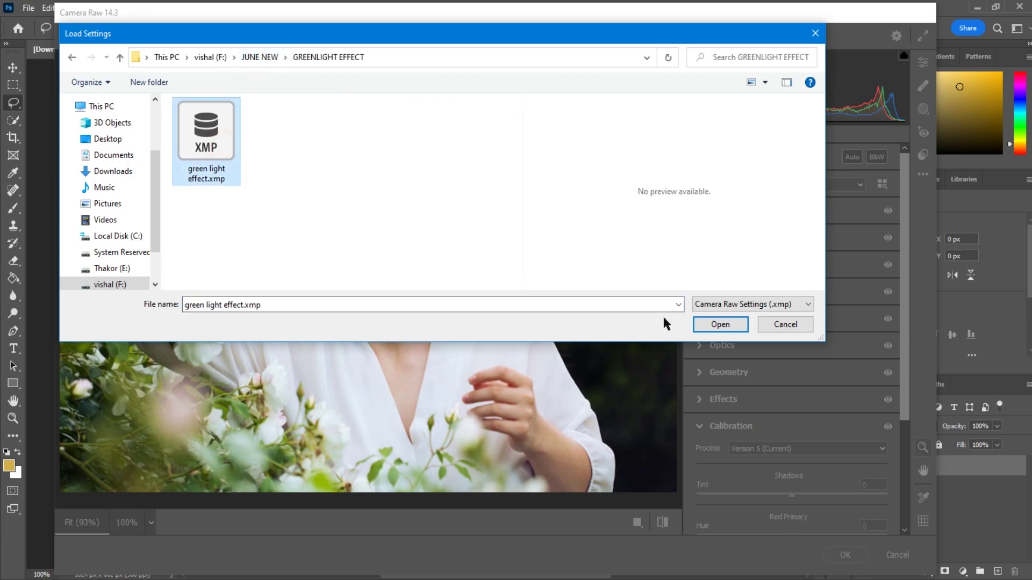
left_click(701, 325)
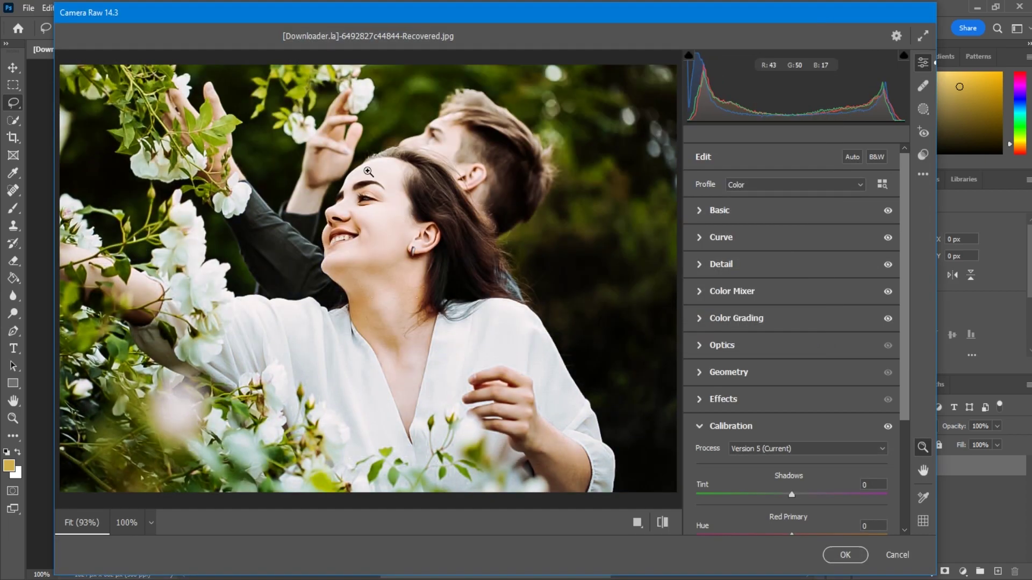
left_click(852, 554)
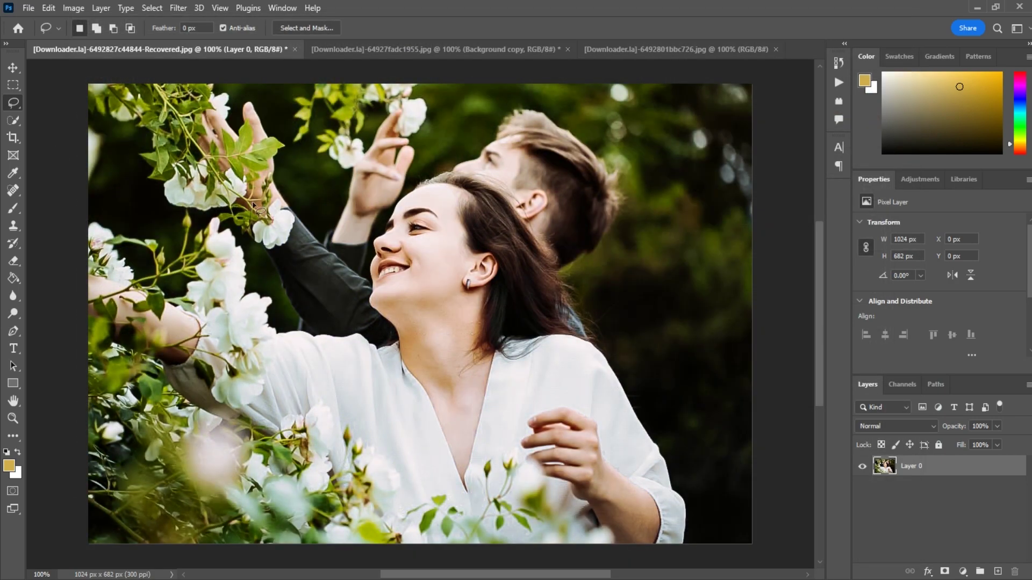
- Switch to the third rose portrait and open it in the Camera Raw Filter
left_click(618, 50)
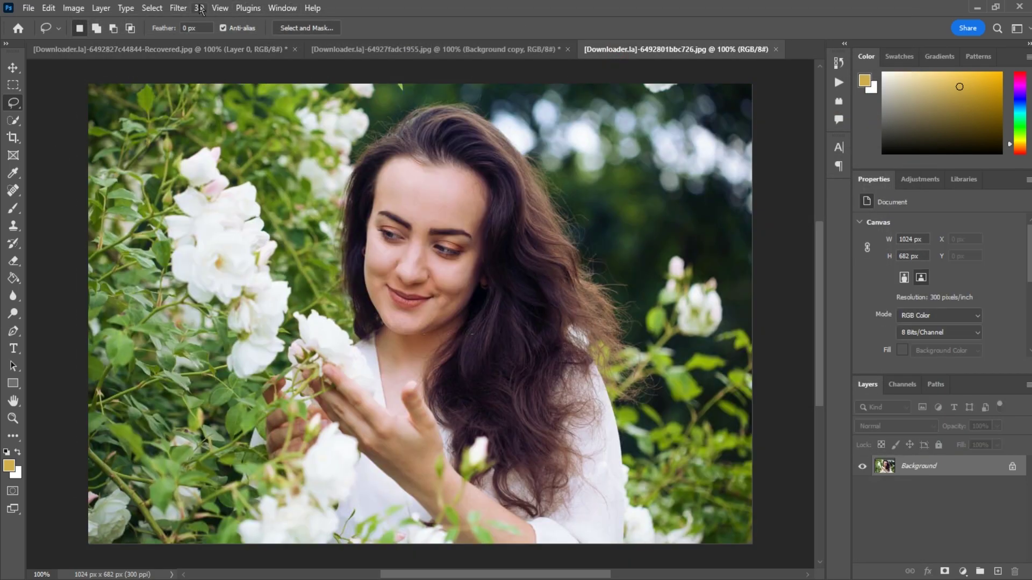
left_click(178, 8)
left_click(206, 110)
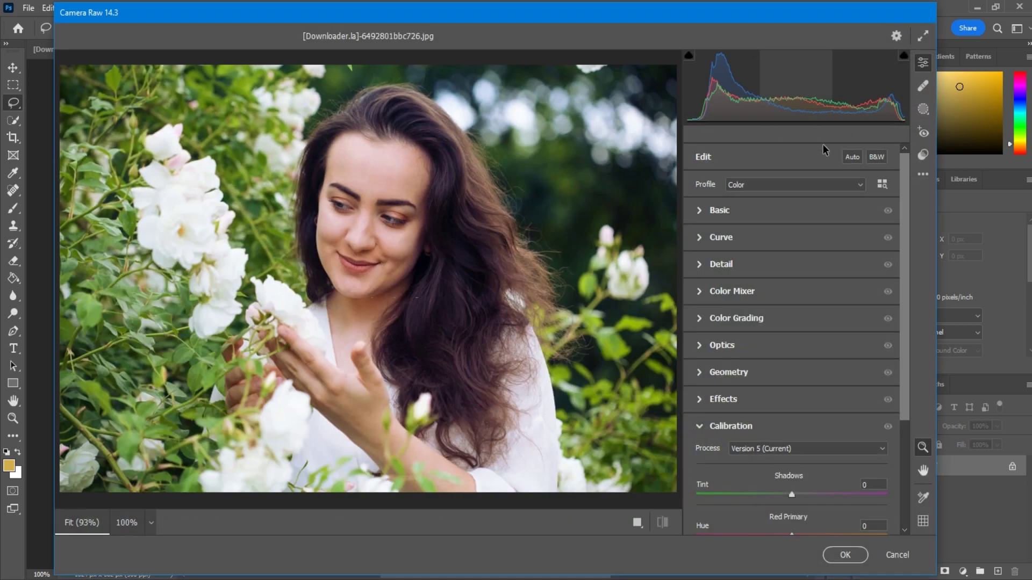
- Load green light effect.xmp and apply it to the portrait
left_click(923, 174)
left_click(911, 330)
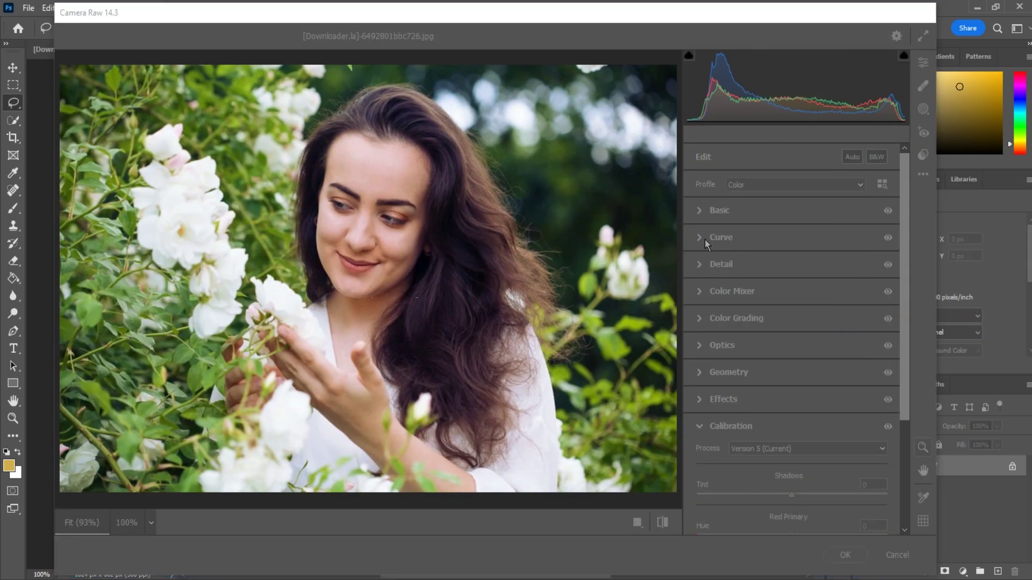
left_click(206, 140)
left_click(725, 325)
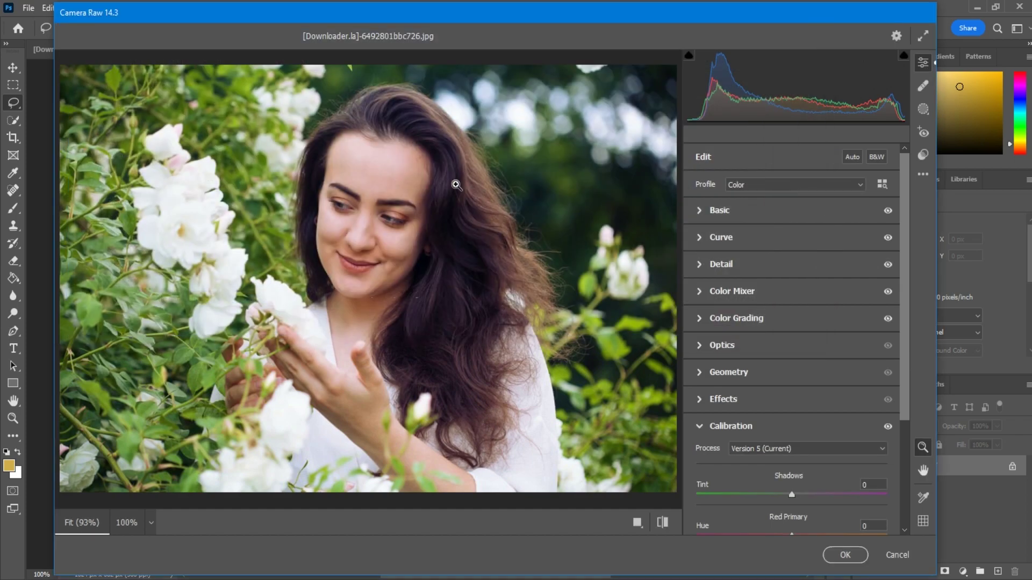
left_click(841, 556)
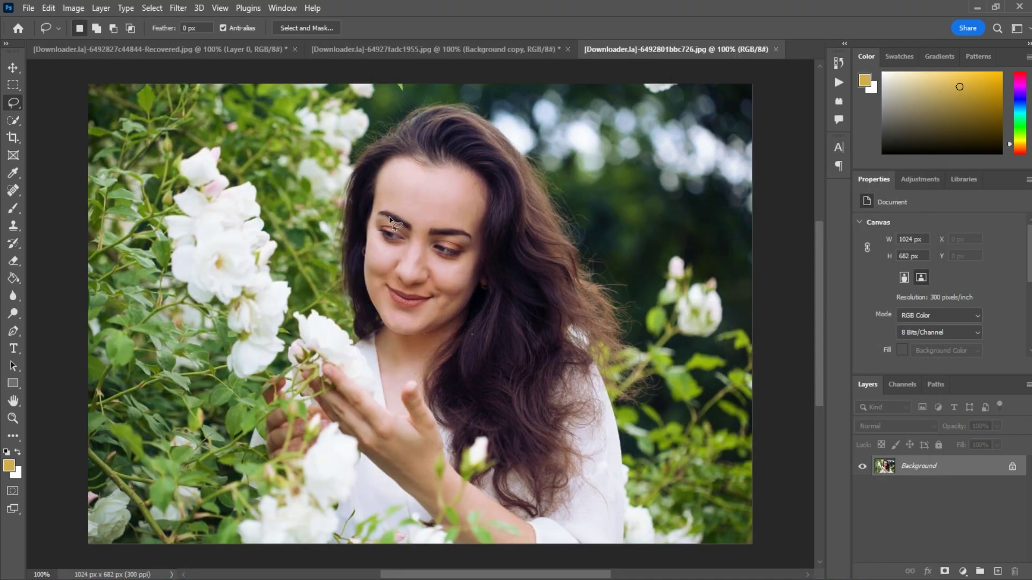